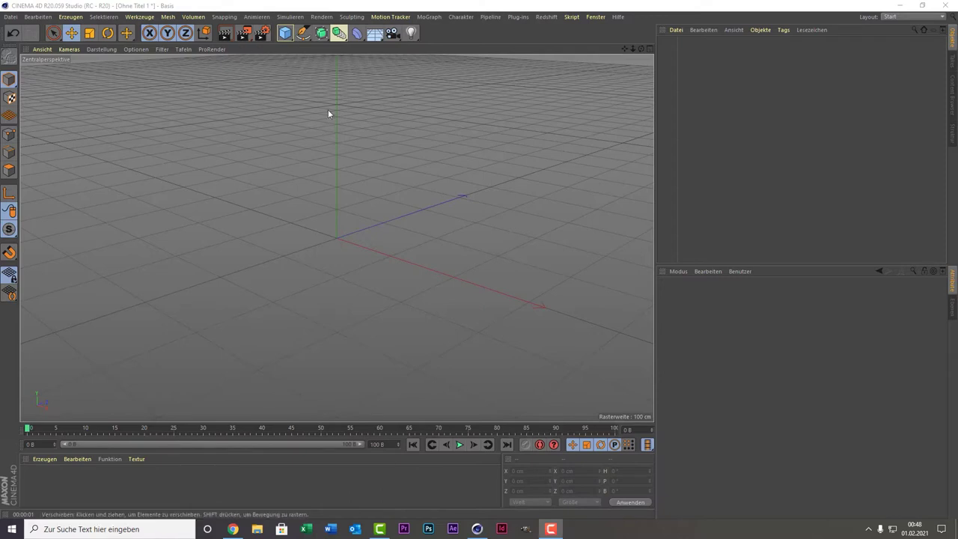
# Add a Kugel sphere primitive and a Displacer deformer as separate top-level objects.
pyautogui.click(292, 39)
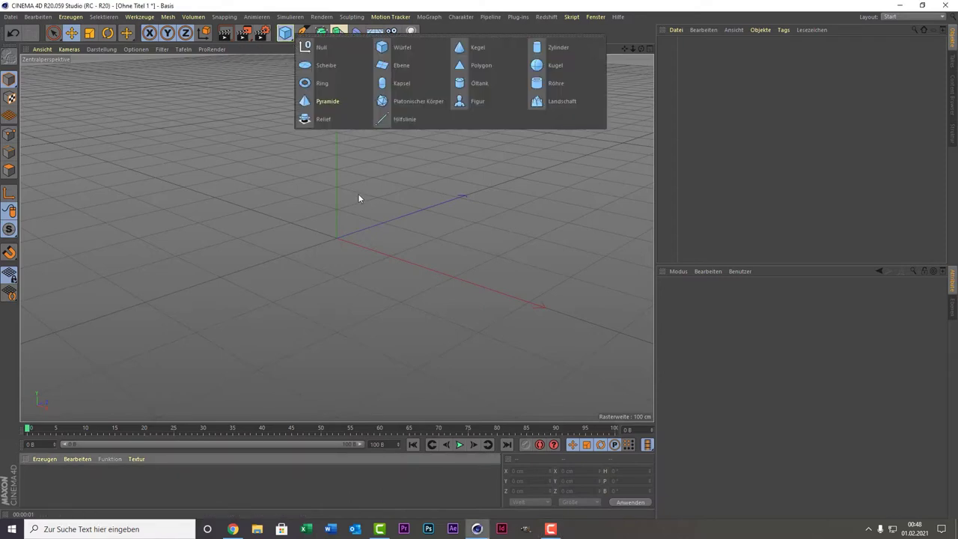
pyautogui.click(558, 69)
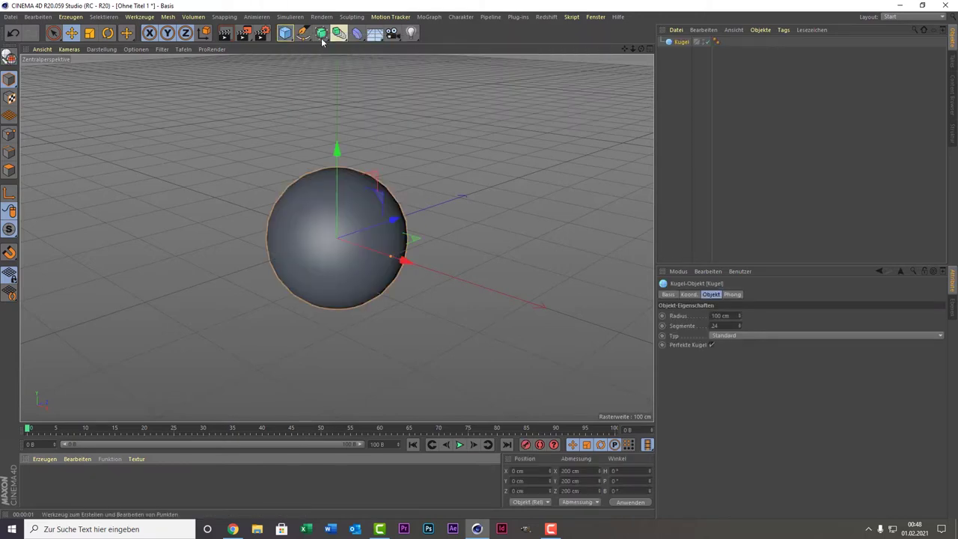
pyautogui.click(357, 35)
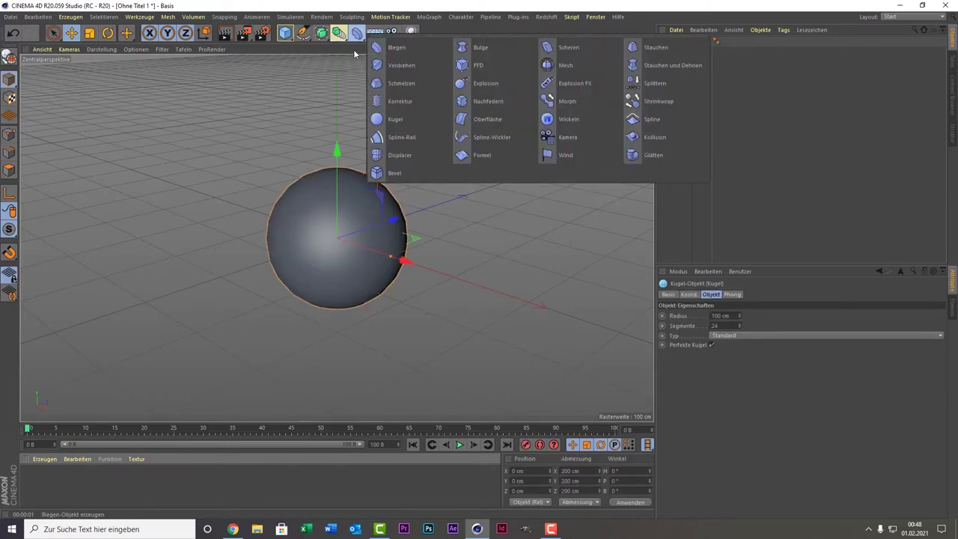
pyautogui.click(428, 154)
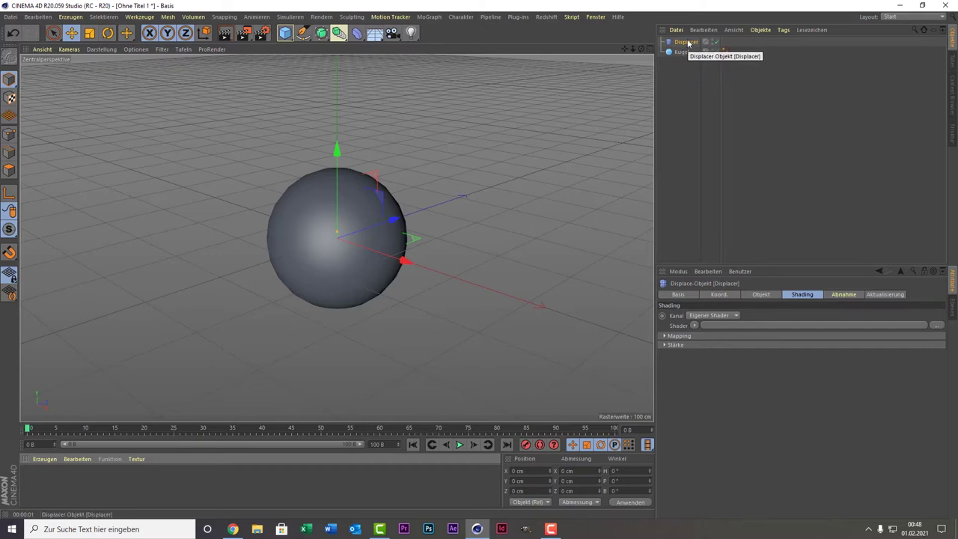
# Nest the Displacer under the Kugel sphere as its child in the Object Manager.
pyautogui.moveTo(688, 42); pyautogui.dragTo(688, 53)
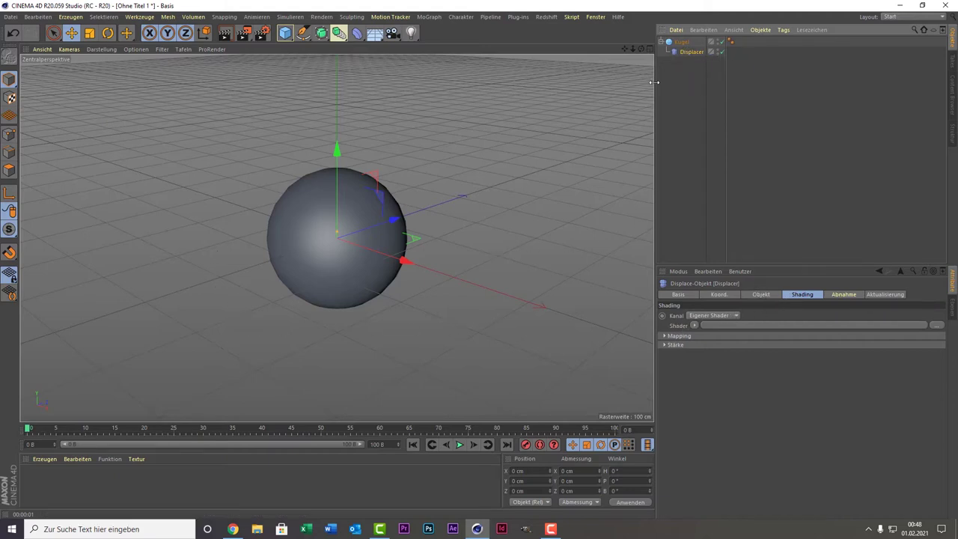
pyautogui.click(693, 81)
pyautogui.click(315, 217)
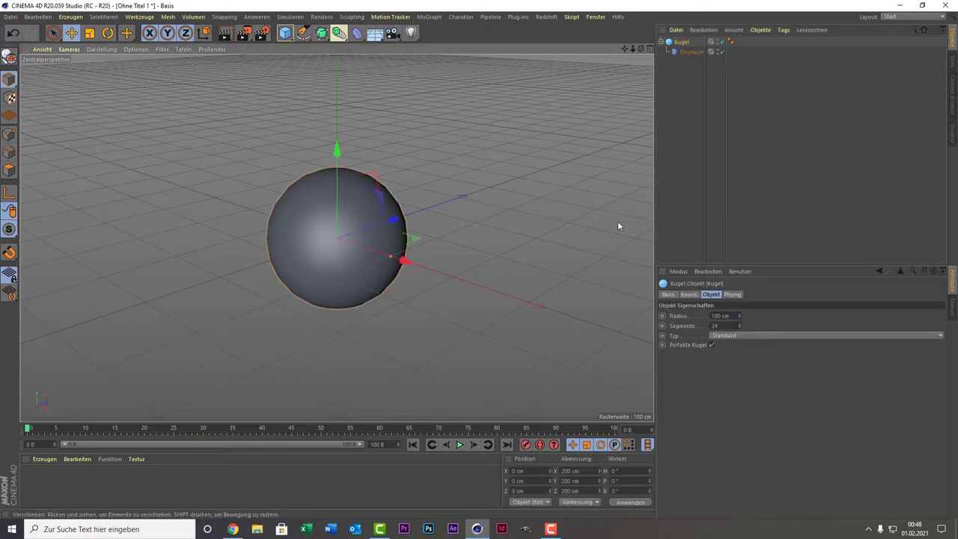
# Show the Displacer's Shading settings and bring up its list of shaders.
pyautogui.click(691, 52)
pyautogui.click(767, 295)
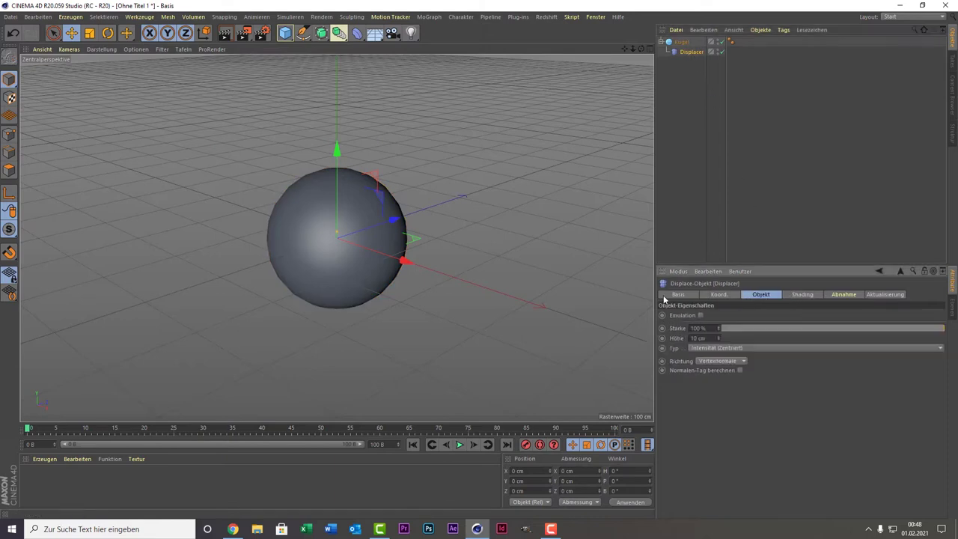
pyautogui.click(804, 294)
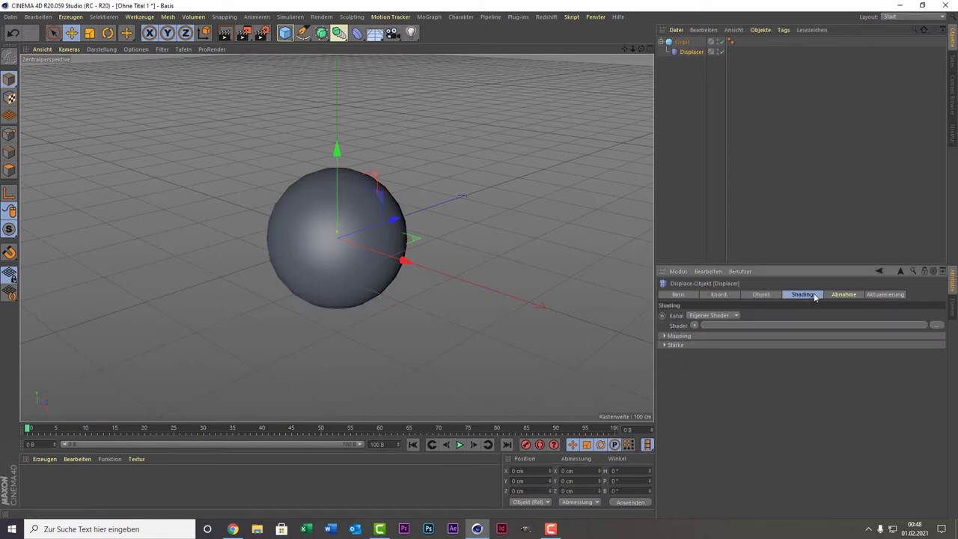
pyautogui.click(695, 326)
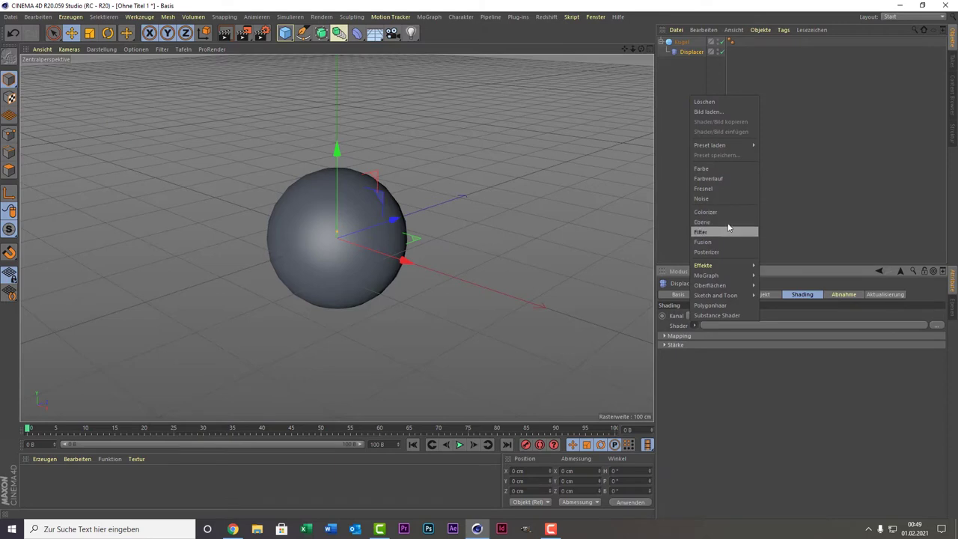
# Load an Ebene layer shader into the Displacer and add a Noise layer at 100%.
pyautogui.click(726, 222)
pyautogui.click(702, 338)
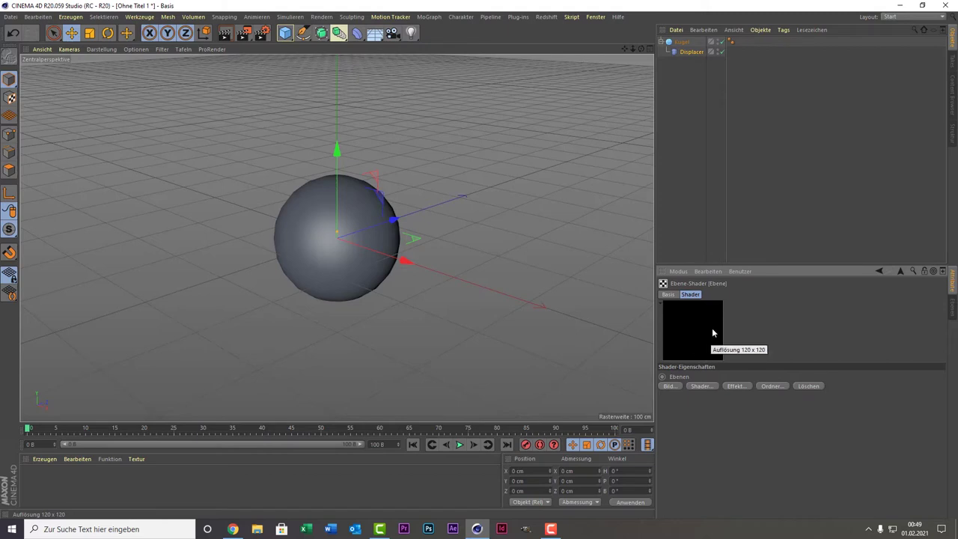
pyautogui.click(706, 386)
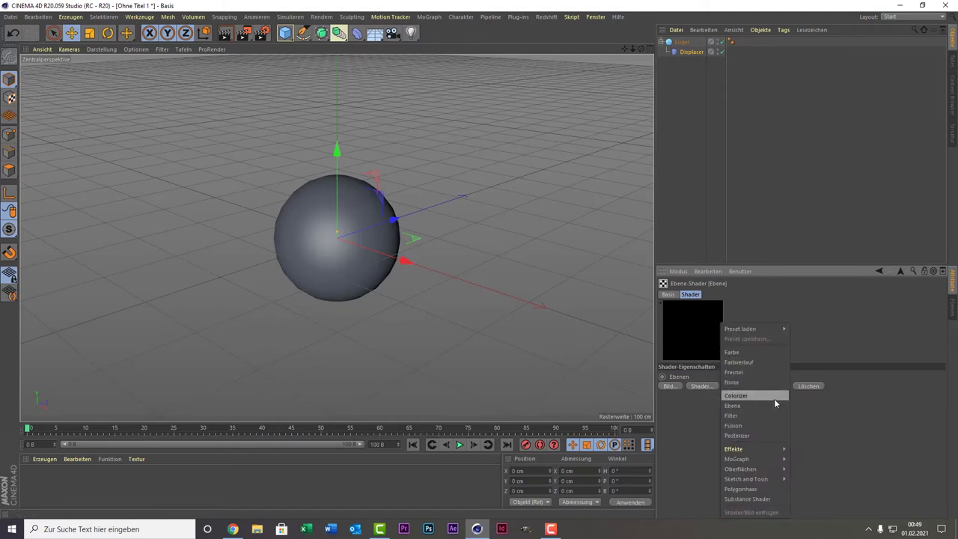
pyautogui.click(770, 382)
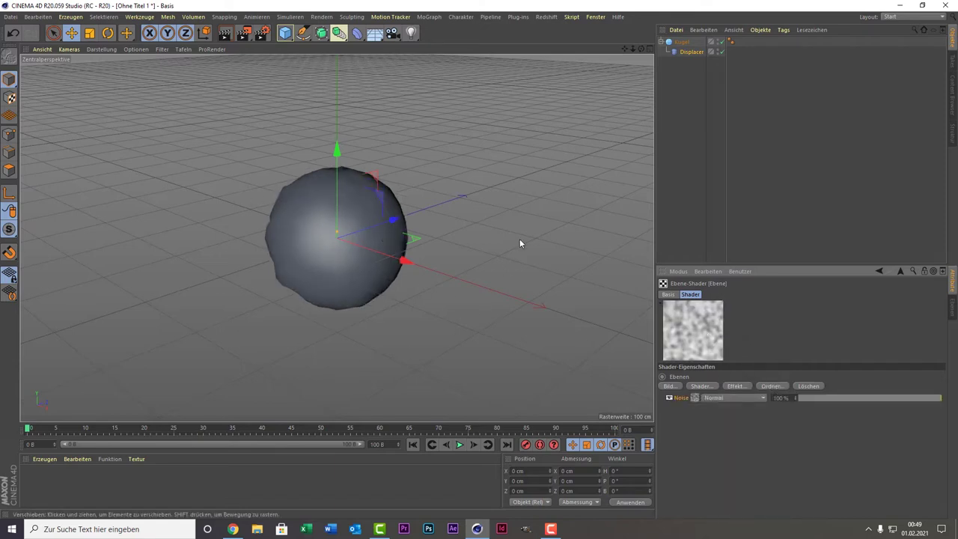
# Switch the Noise layer to Voronoi 1 with a Globale Größe of 1000%.
pyautogui.click(696, 397)
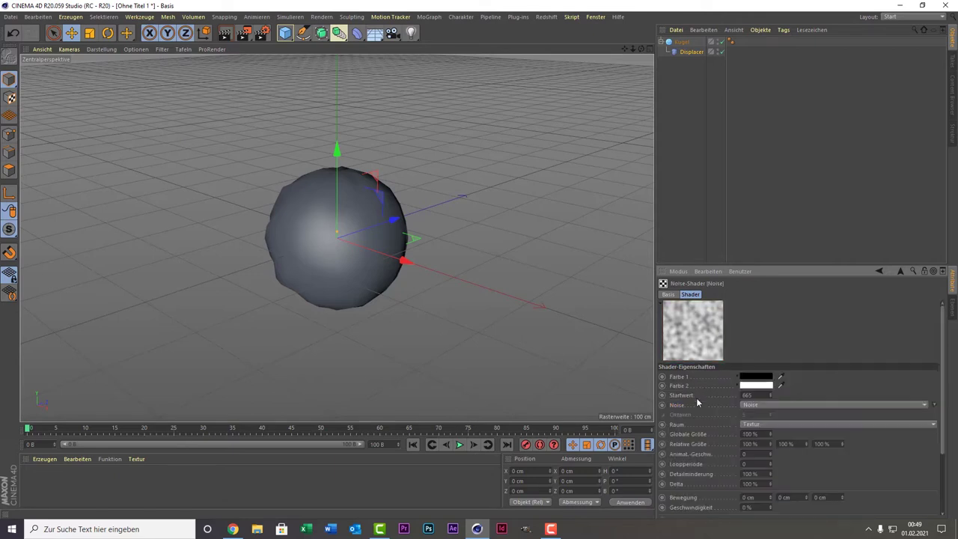
pyautogui.click(773, 405)
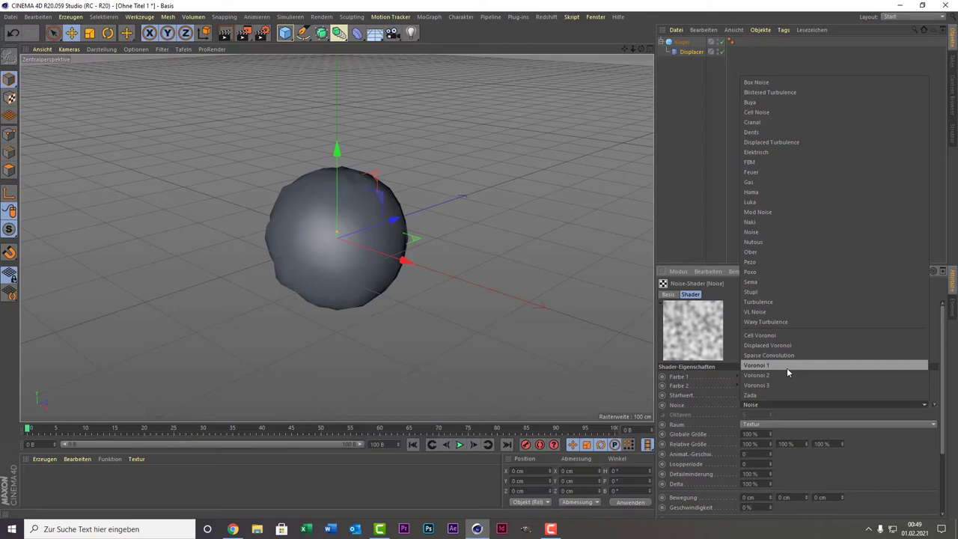
pyautogui.click(786, 367)
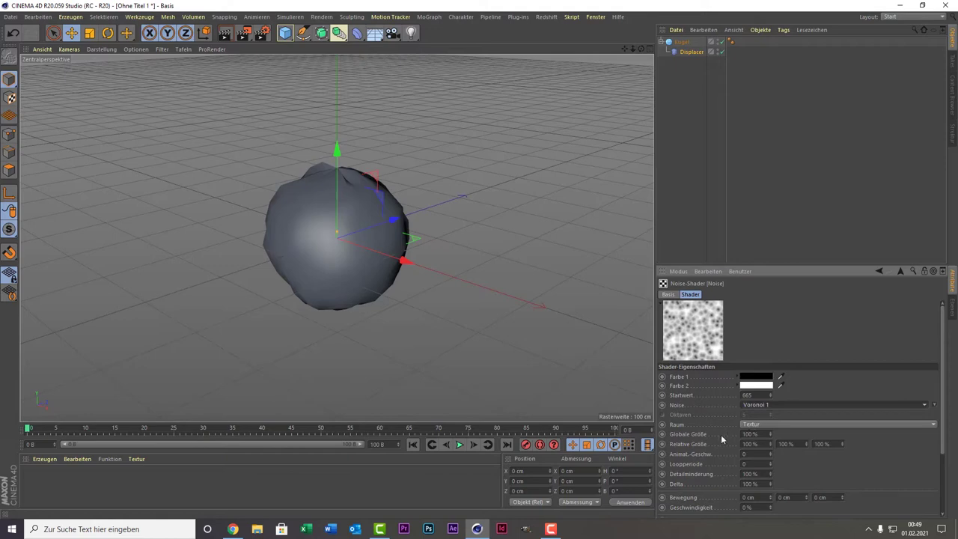
pyautogui.click(748, 434)
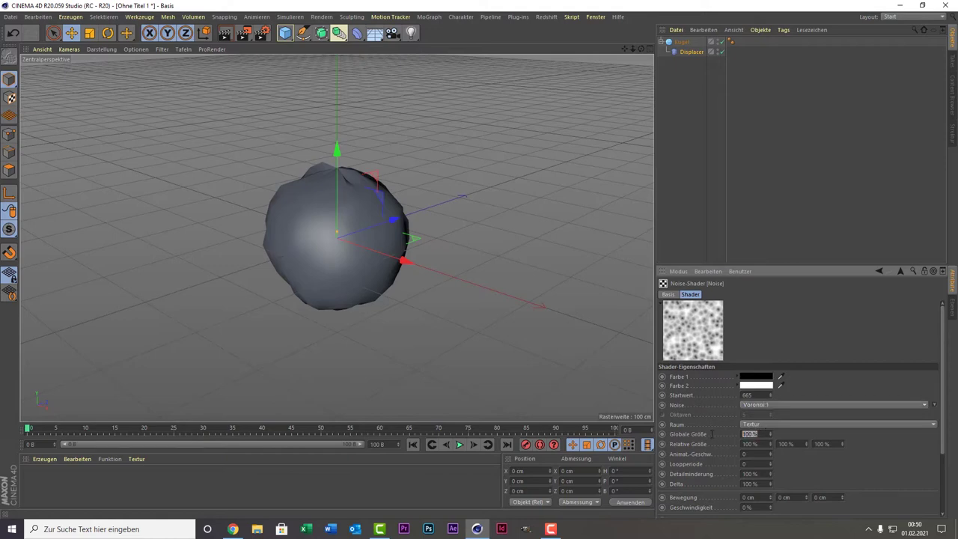
pyautogui.write('1000')
pyautogui.press('Return')
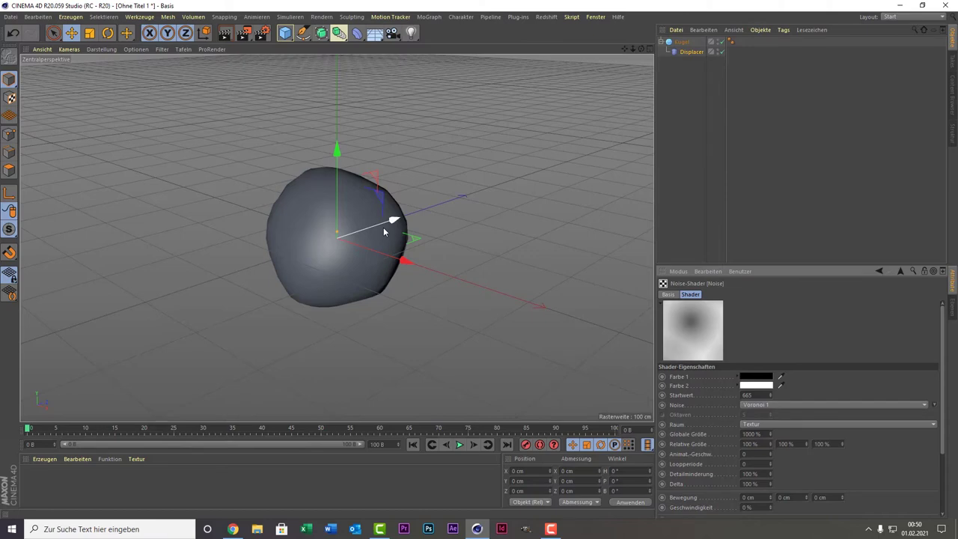
# Set the Kugel's Segmente to 300, after briefly trying 100.
pyautogui.click(681, 42)
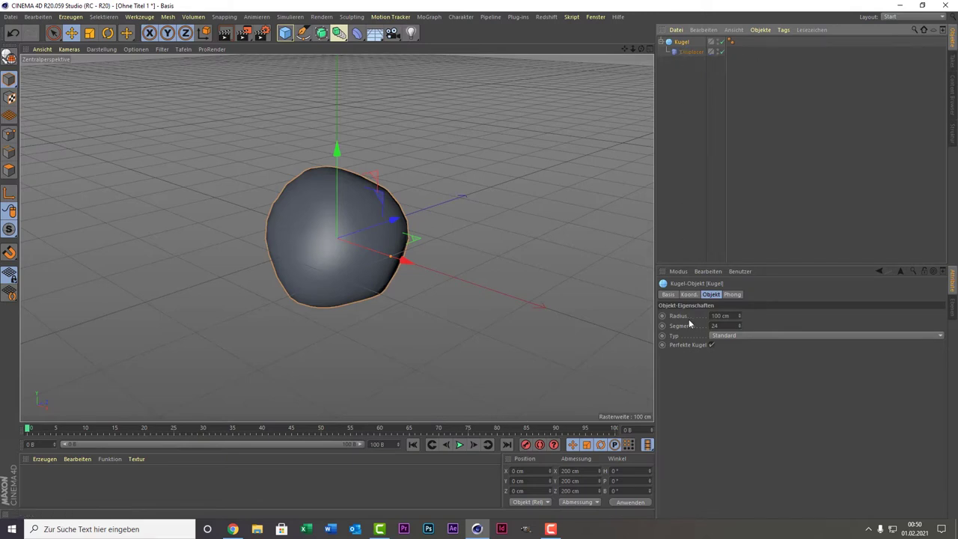
pyautogui.click(726, 327)
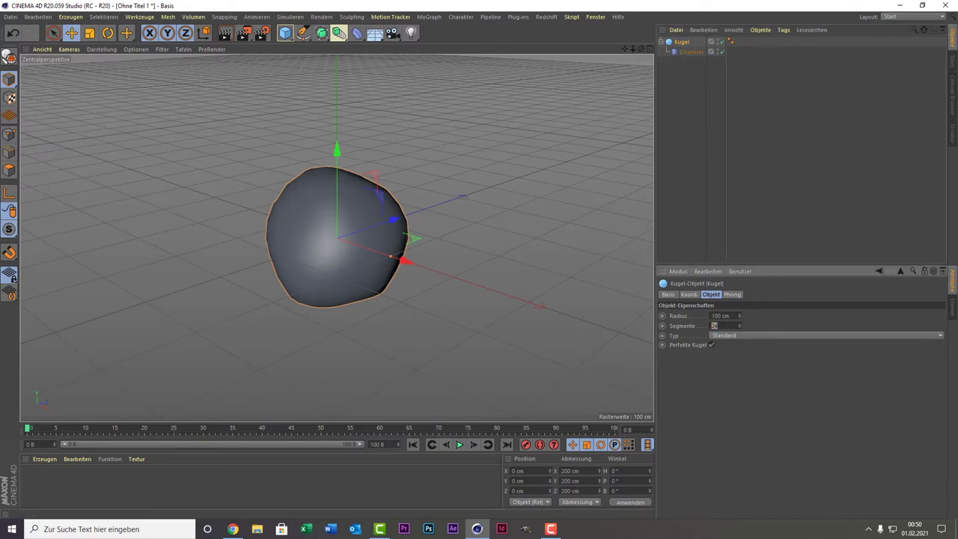
pyautogui.write('100')
pyautogui.press('Return')
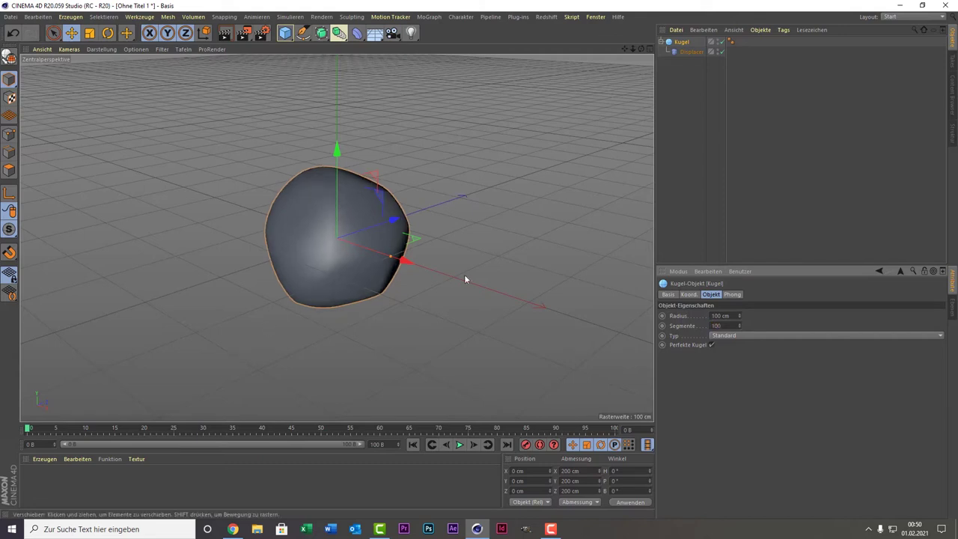
pyautogui.click(717, 326)
pyautogui.write('300')
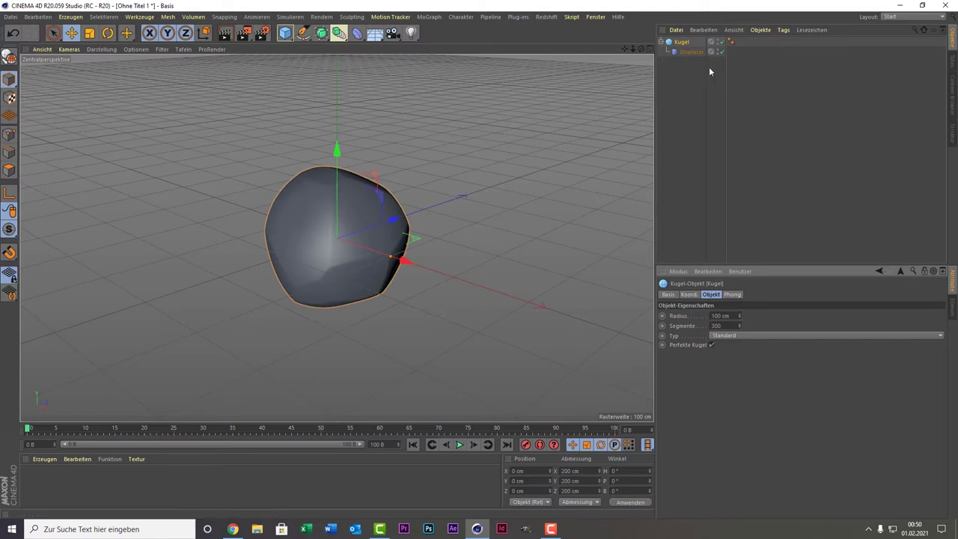
# Set the Displacer's Höhe to 80 cm in its Objekt settings.
pyautogui.click(691, 52)
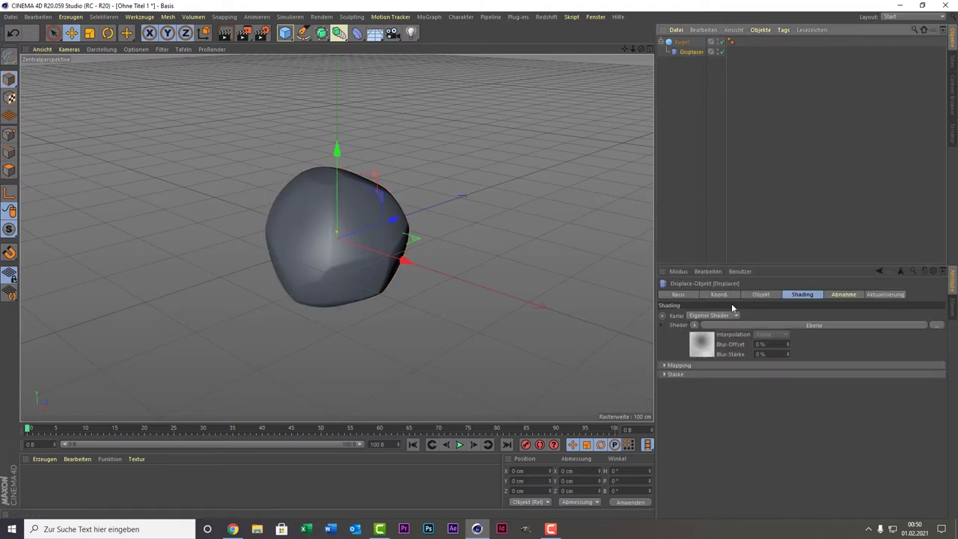
pyautogui.click(762, 295)
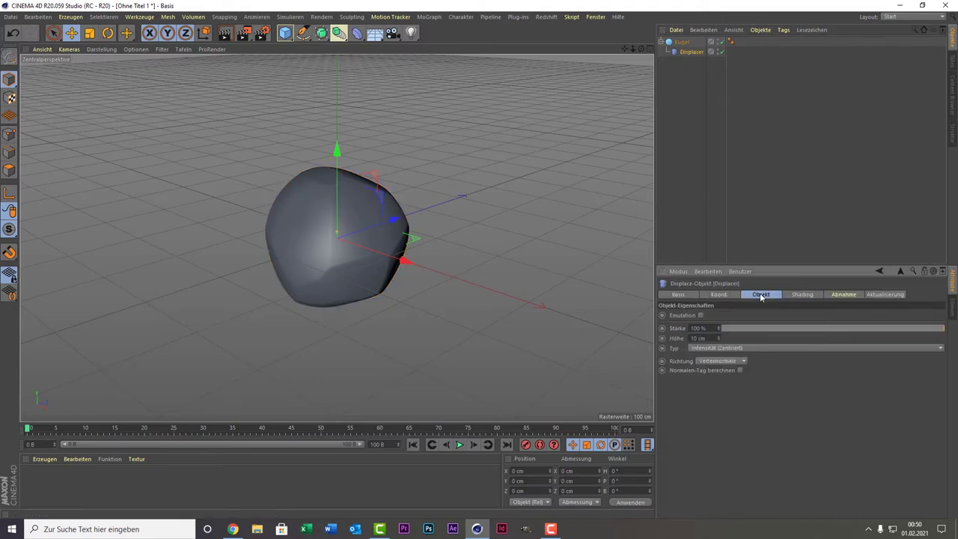
pyautogui.click(716, 337)
pyautogui.doubleClick(703, 337)
pyautogui.write('80')
pyautogui.press('Return')
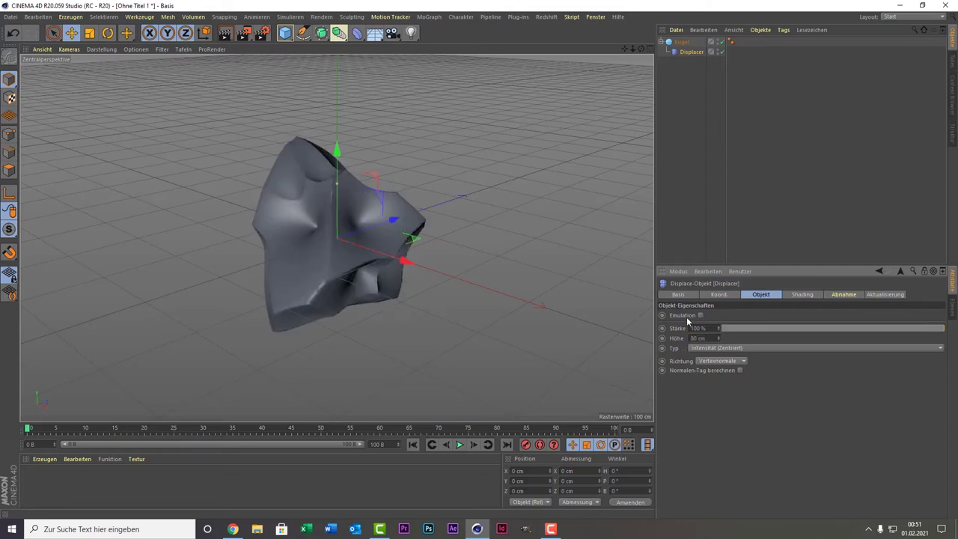
# Try Höhe values of 50, 40 and 30 cm, settling on 40 cm.
pyautogui.moveTo(708, 339); pyautogui.dragTo(681, 339)
pyautogui.write('50')
pyautogui.press('Return')
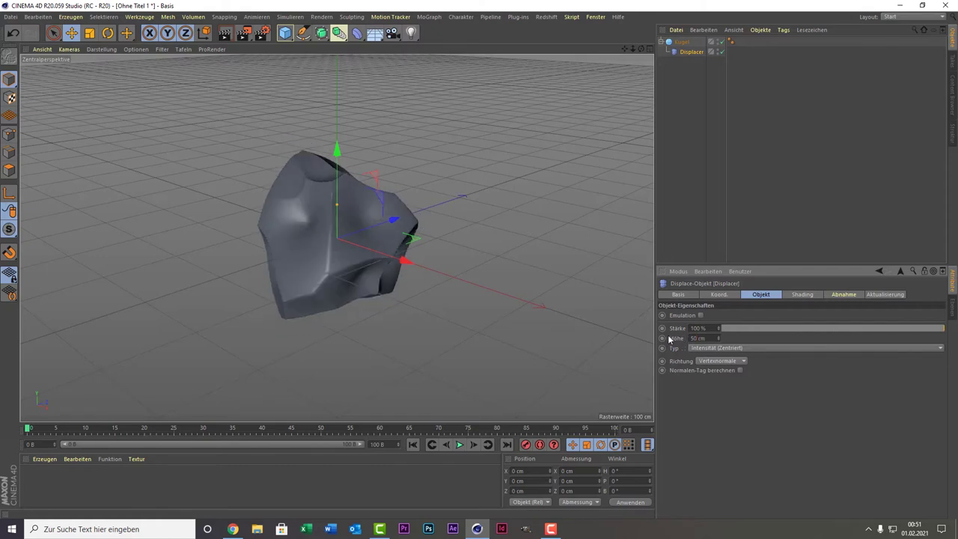
pyautogui.click(705, 339)
pyautogui.write('40')
pyautogui.press('Return')
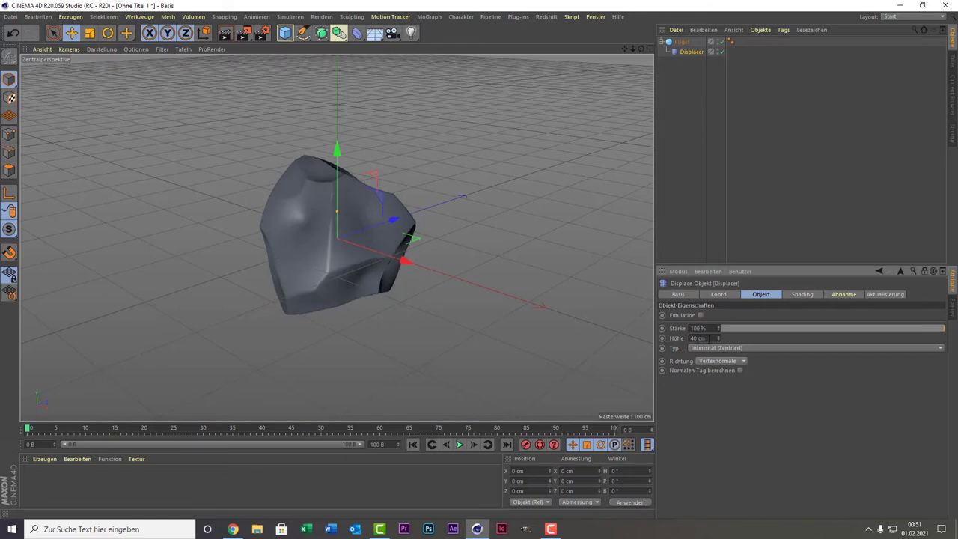
pyautogui.write('30')
pyautogui.press('Return')
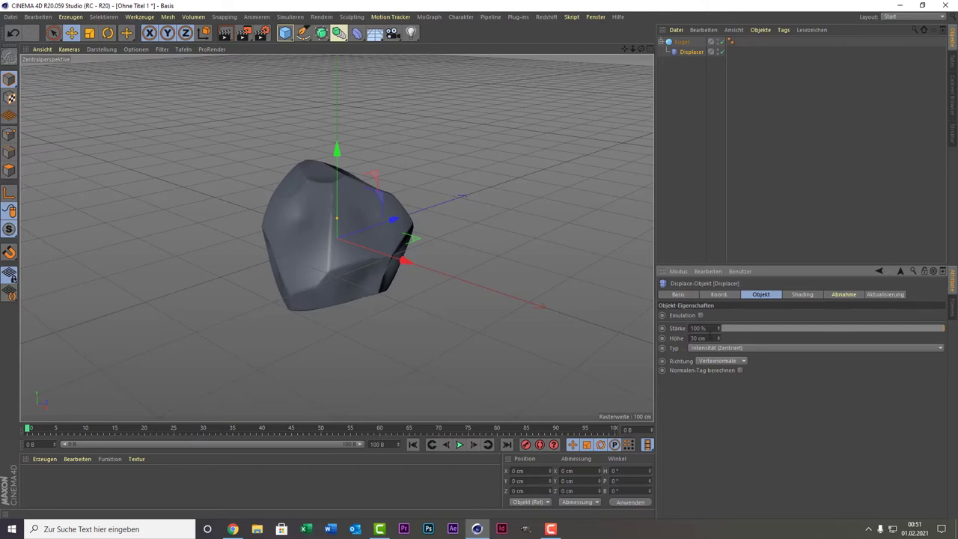
pyautogui.write('40')
pyautogui.press('Return')
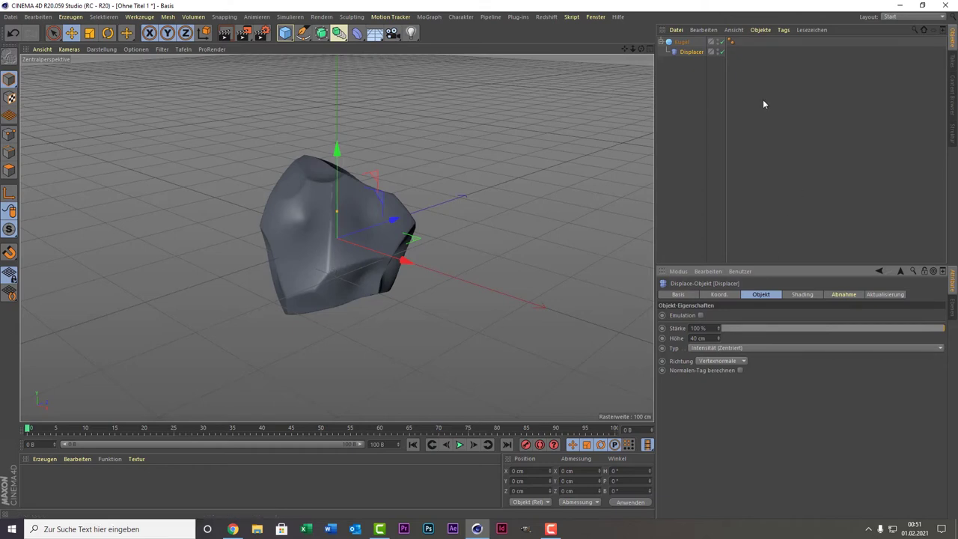
# Add a second Noise layer to the Displacer's Ebene shader.
pyautogui.click(800, 294)
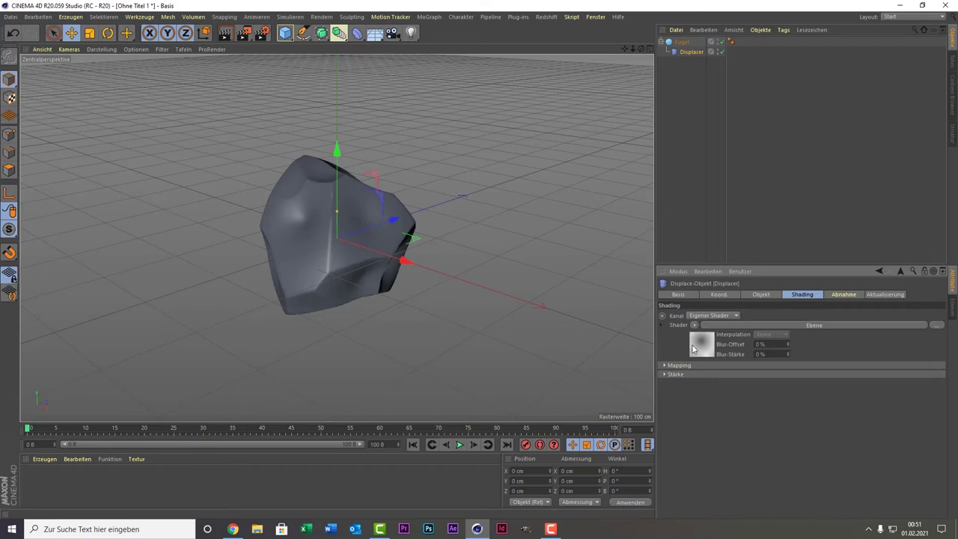
pyautogui.click(692, 345)
pyautogui.click(717, 385)
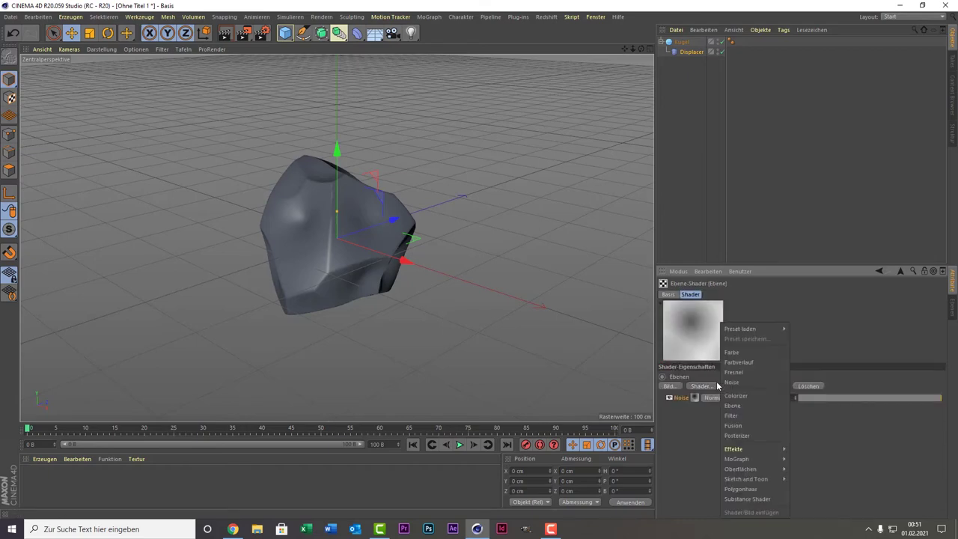
pyautogui.click(758, 383)
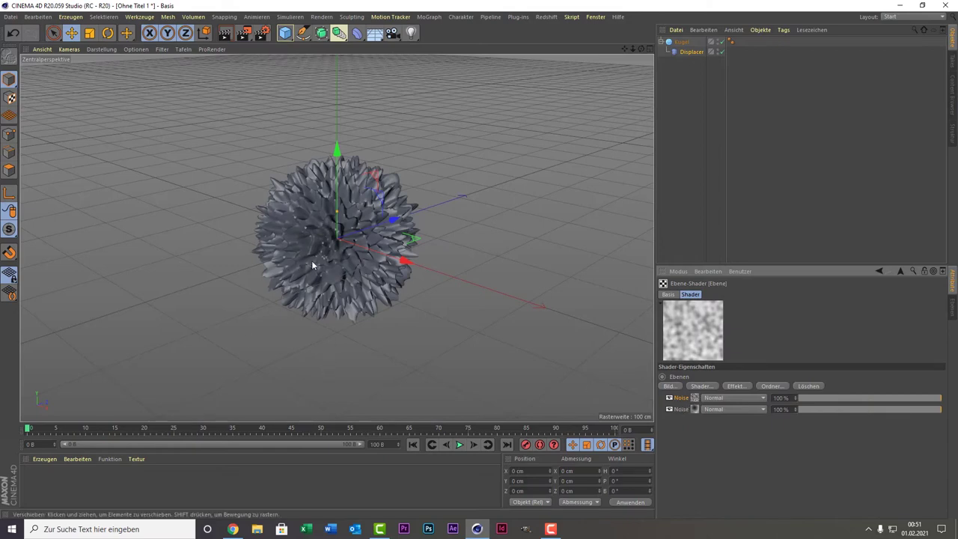
# Set the new Noise layer to Blistered Turbulence with 500% Globale Größe.
pyautogui.click(696, 409)
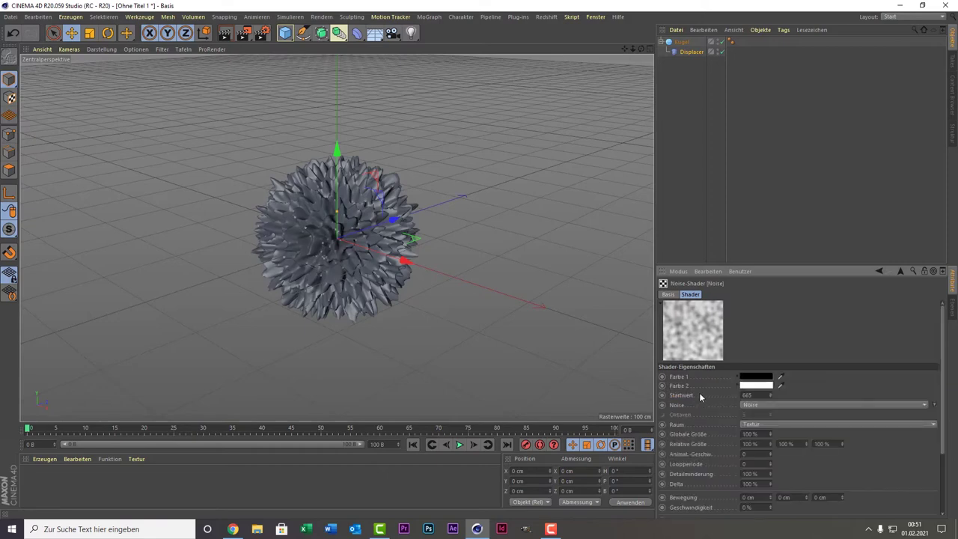
pyautogui.click(773, 405)
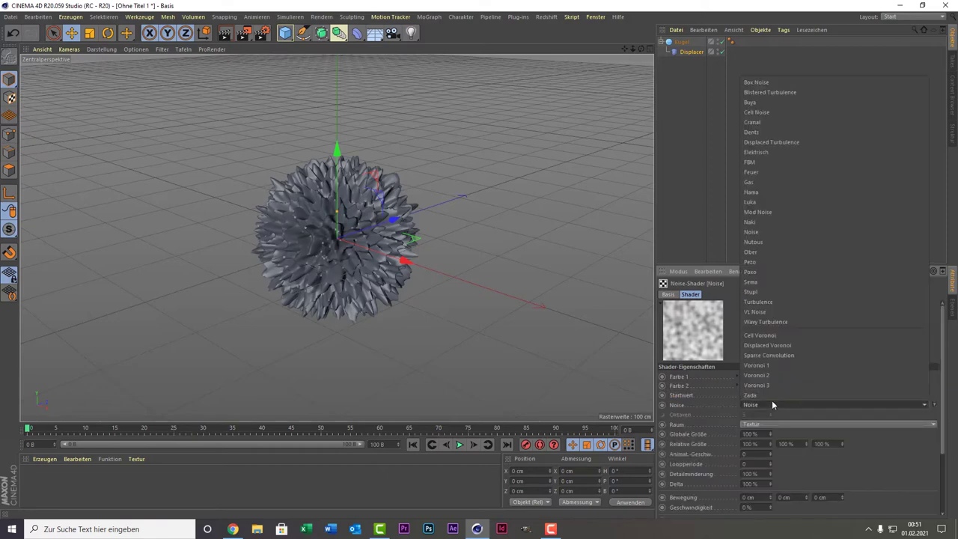
pyautogui.click(830, 92)
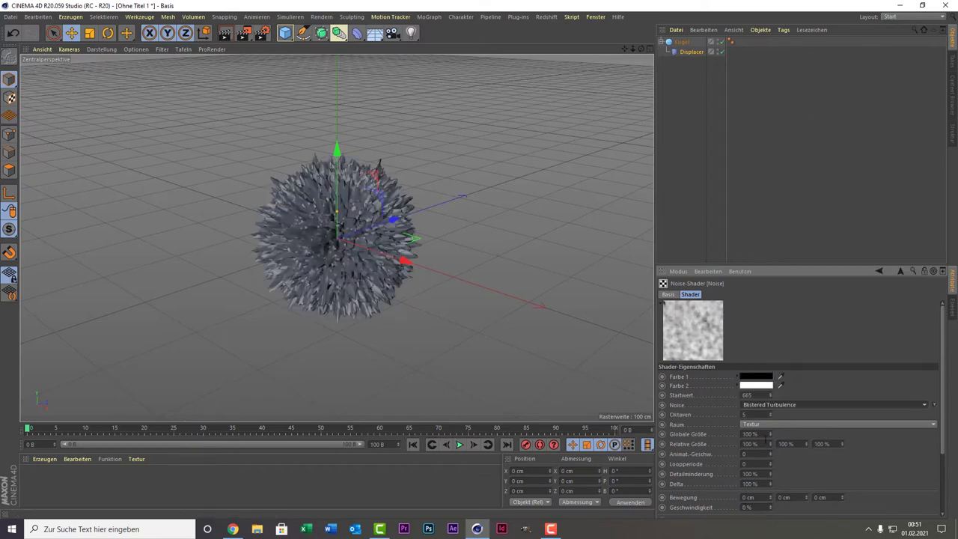
pyautogui.click(750, 434)
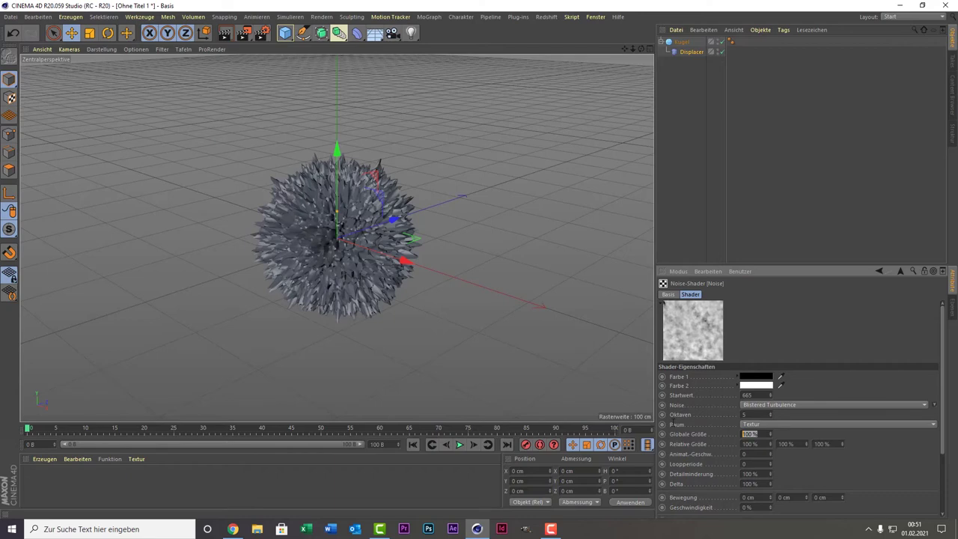
pyautogui.write('500')
pyautogui.press('Return')
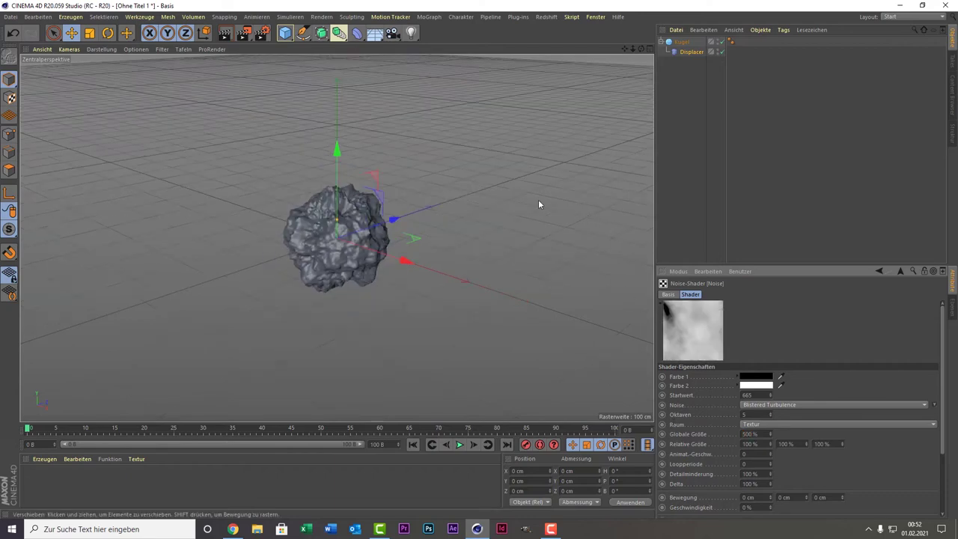
pyautogui.keyDown('alt'); pyautogui.moveTo(538, 199); pyautogui.dragTo(372, 236); pyautogui.keyUp('alt')
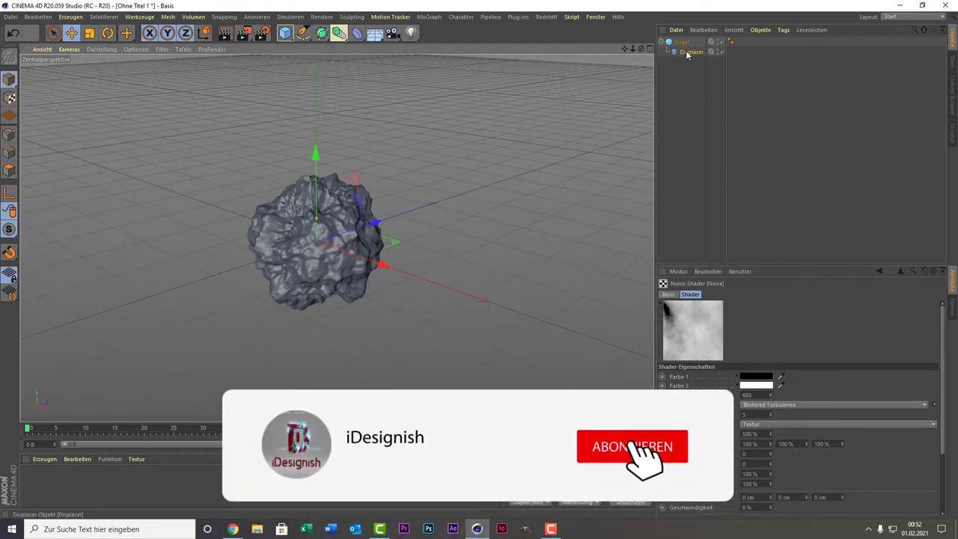
# Lower the first Noise layer's opacity in the Ebene shader to exactly 30%.
pyautogui.click(691, 52)
pyautogui.moveTo(631, 56); pyautogui.dragTo(614, 88)
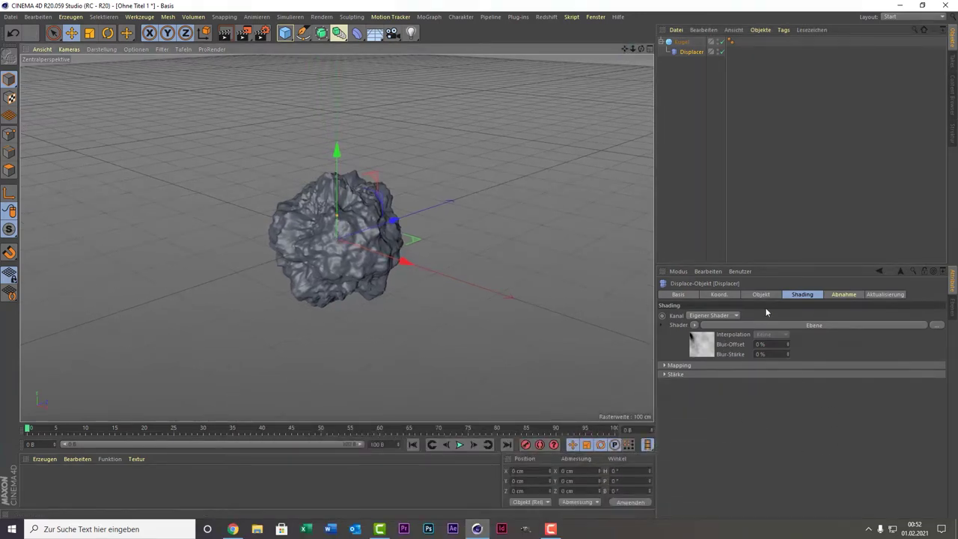
pyautogui.click(702, 354)
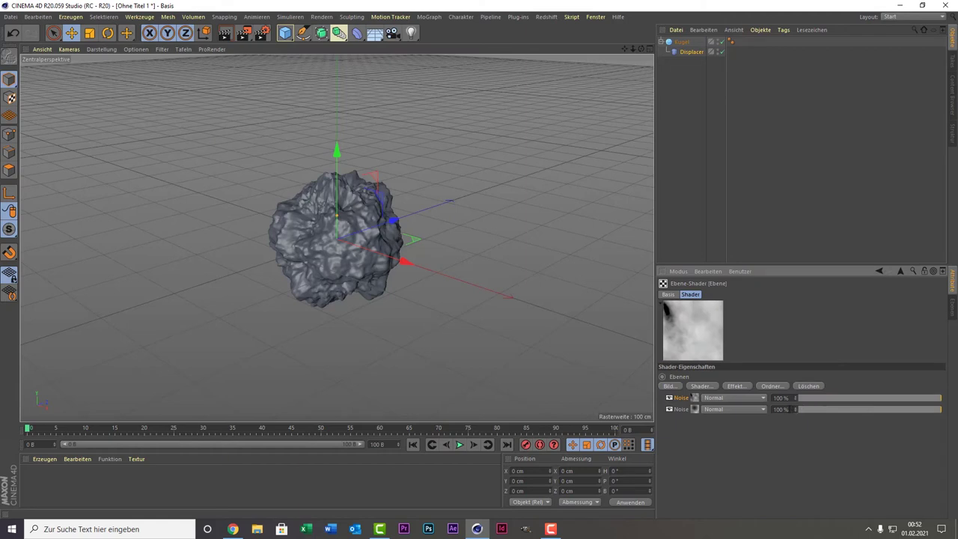
pyautogui.click(786, 409)
pyautogui.click(855, 399)
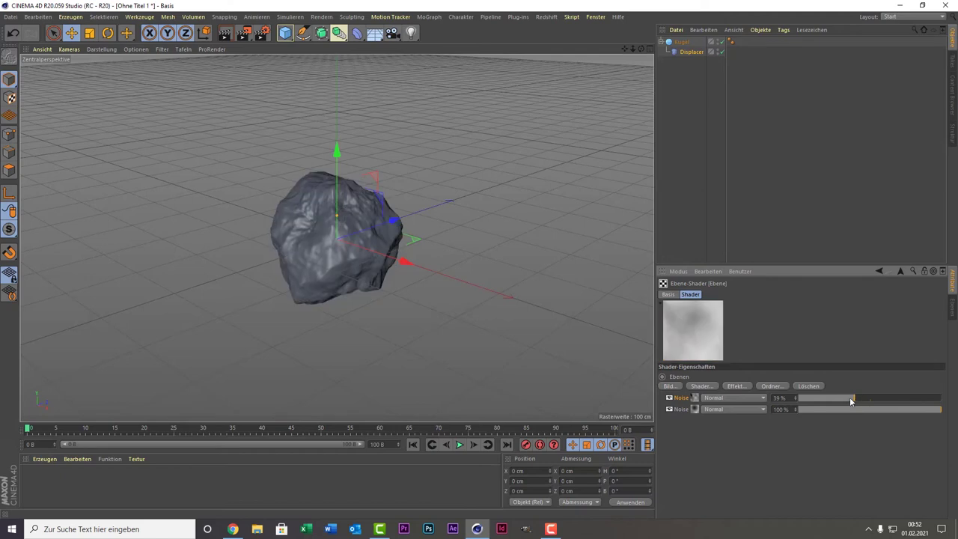
pyautogui.moveTo(851, 401); pyautogui.dragTo(850, 399)
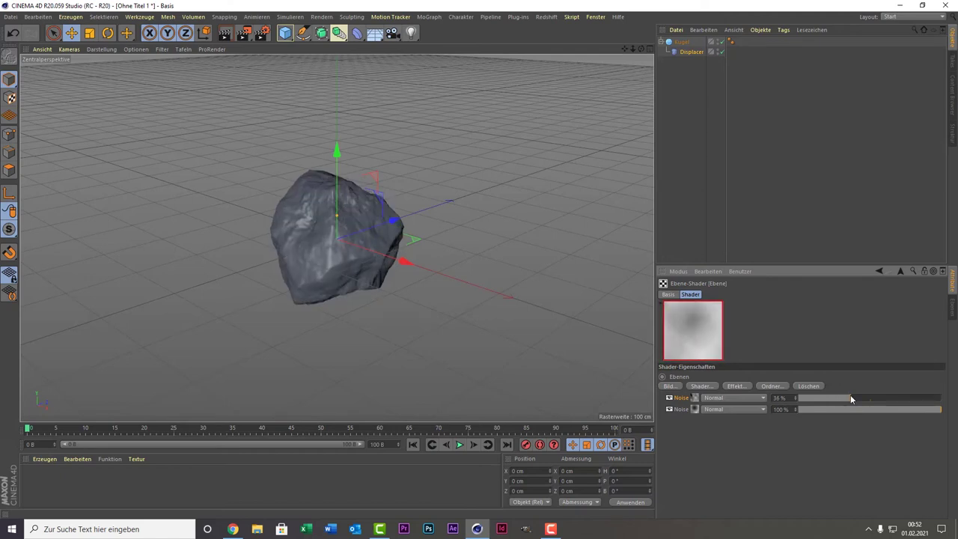
pyautogui.moveTo(850, 398); pyautogui.dragTo(843, 401)
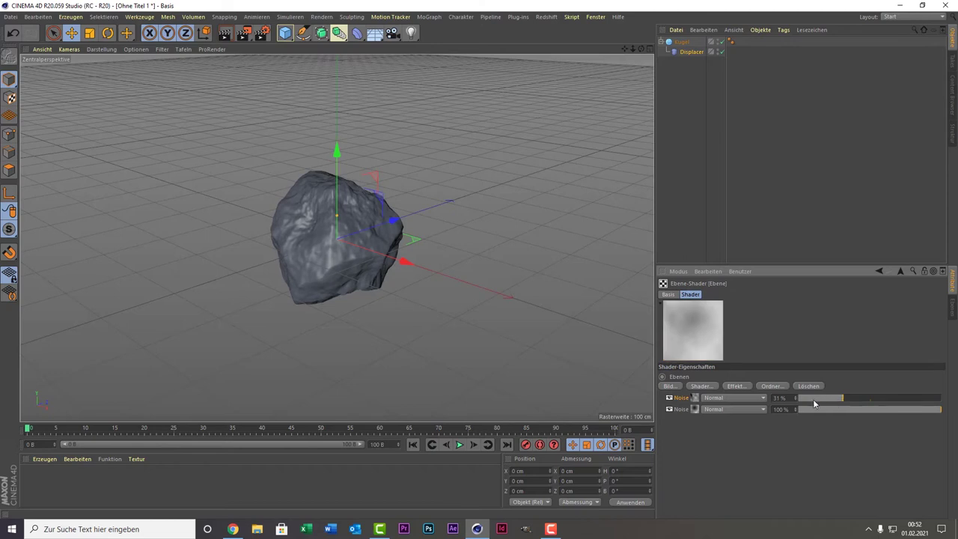
pyautogui.click(781, 398)
pyautogui.write('30')
pyautogui.press('Return')
pyautogui.click(691, 52)
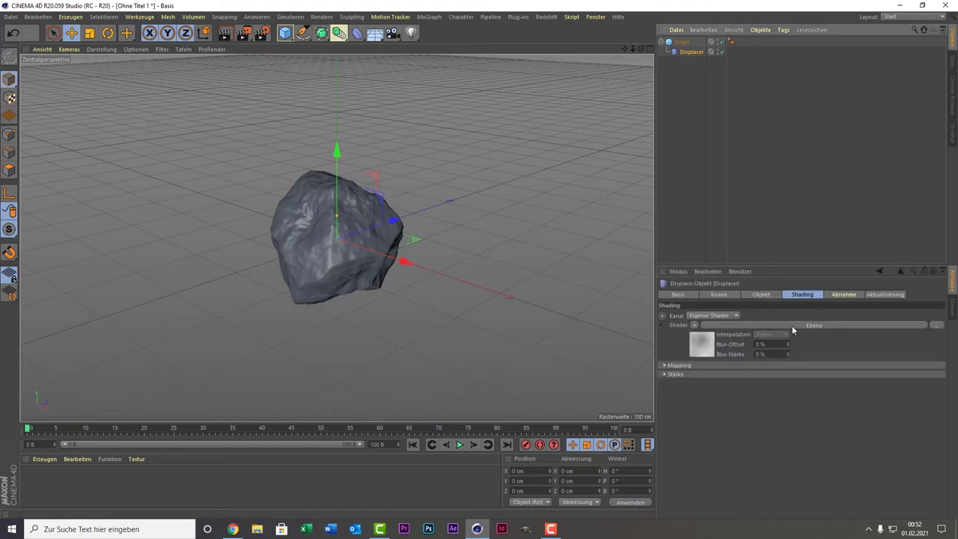
# Add a third Noise layer to the Ebene shader.
pyautogui.click(696, 349)
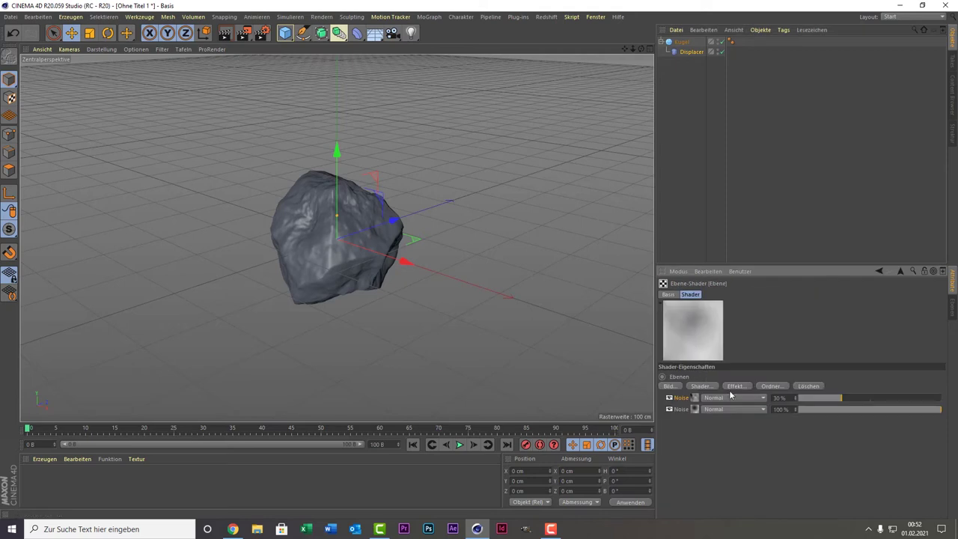
pyautogui.click(696, 387)
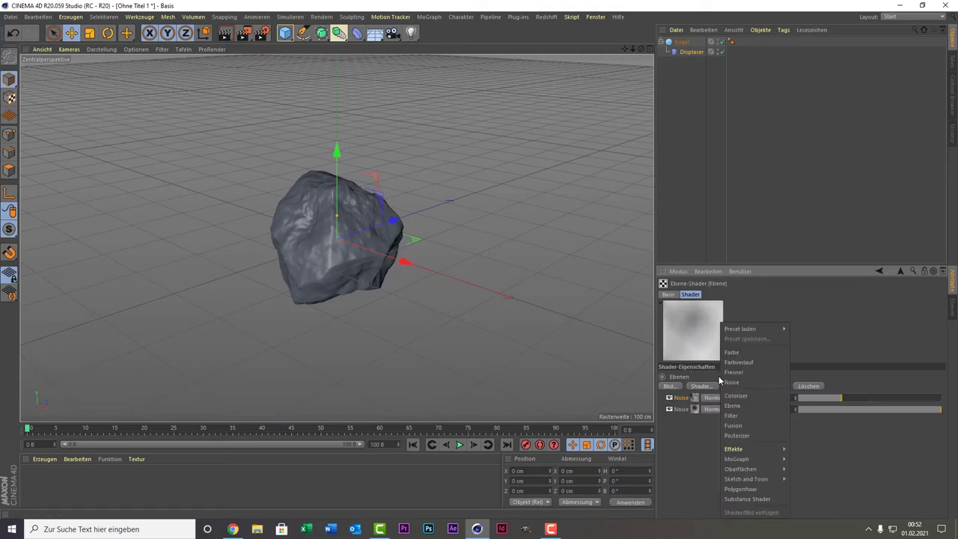
pyautogui.click(759, 382)
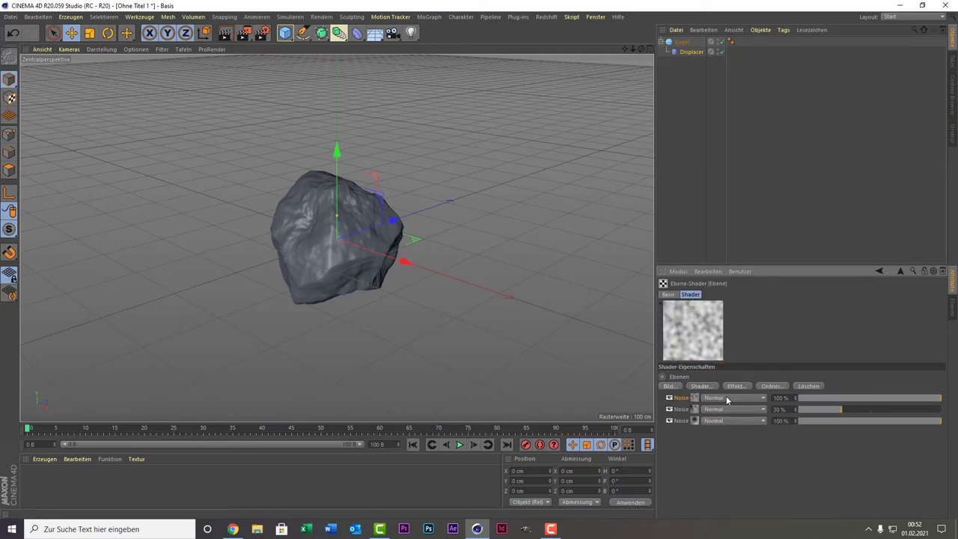
# Set the third Noise layer to Blistered Turbulence with 300% Globale Größe.
pyautogui.click(699, 399)
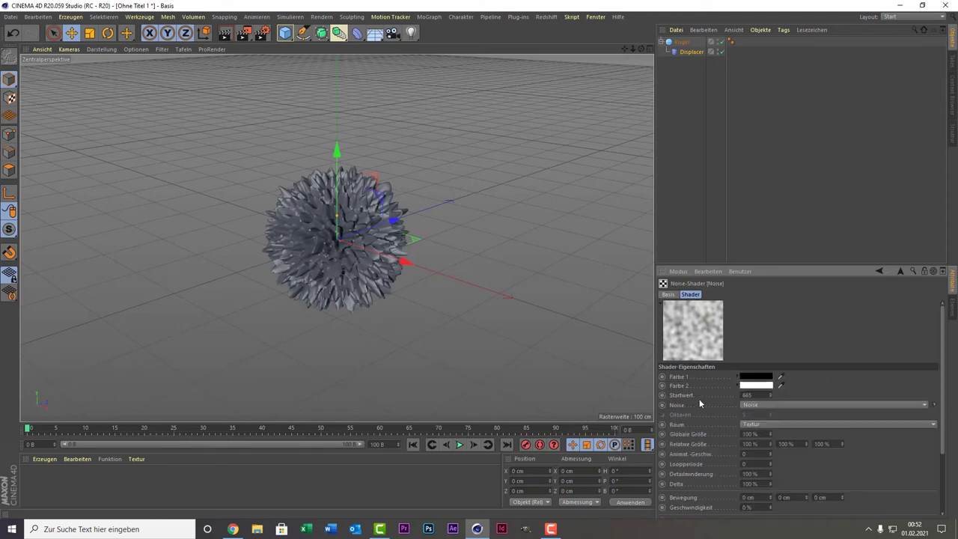
pyautogui.click(773, 404)
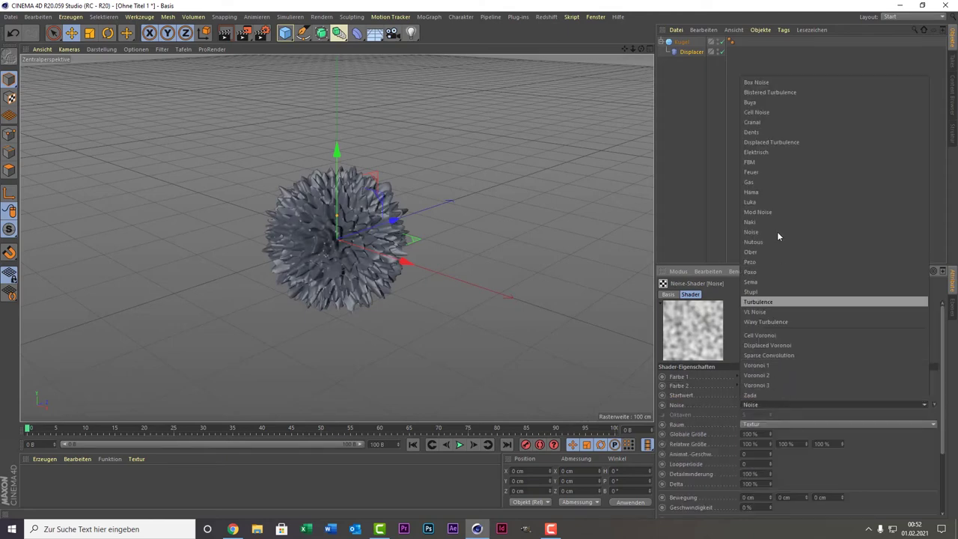
pyautogui.click(784, 142)
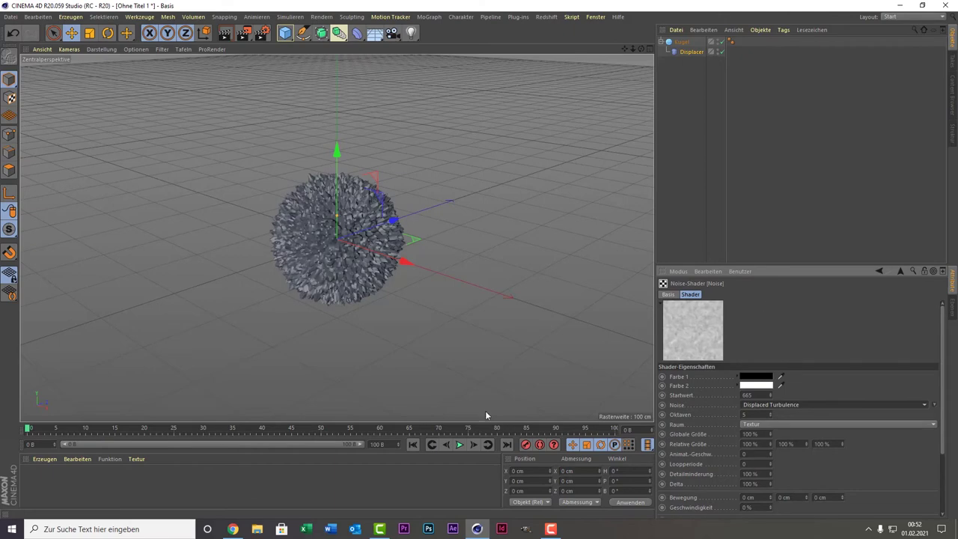
pyautogui.keyDown('alt'); pyautogui.moveTo(390, 314); pyautogui.dragTo(419, 323); pyautogui.keyUp('alt')
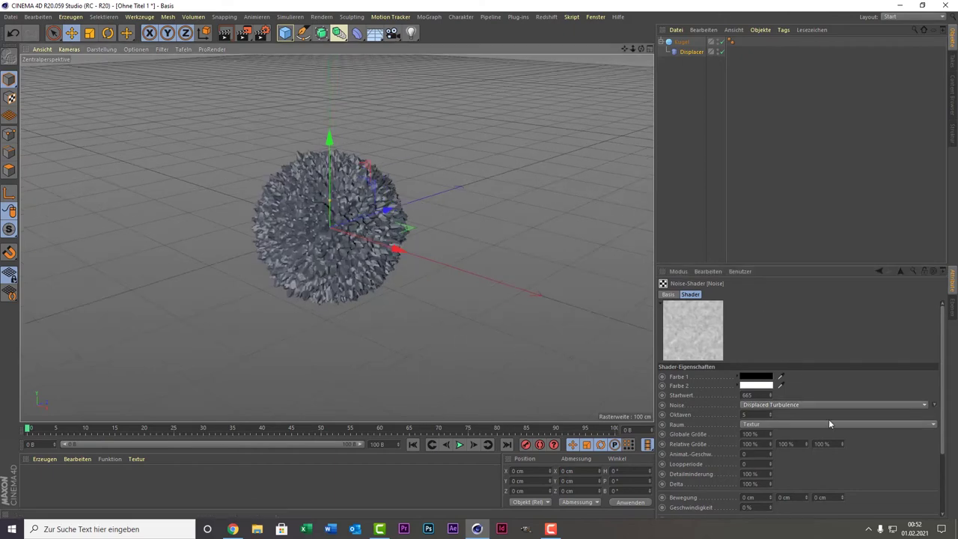
pyautogui.click(815, 405)
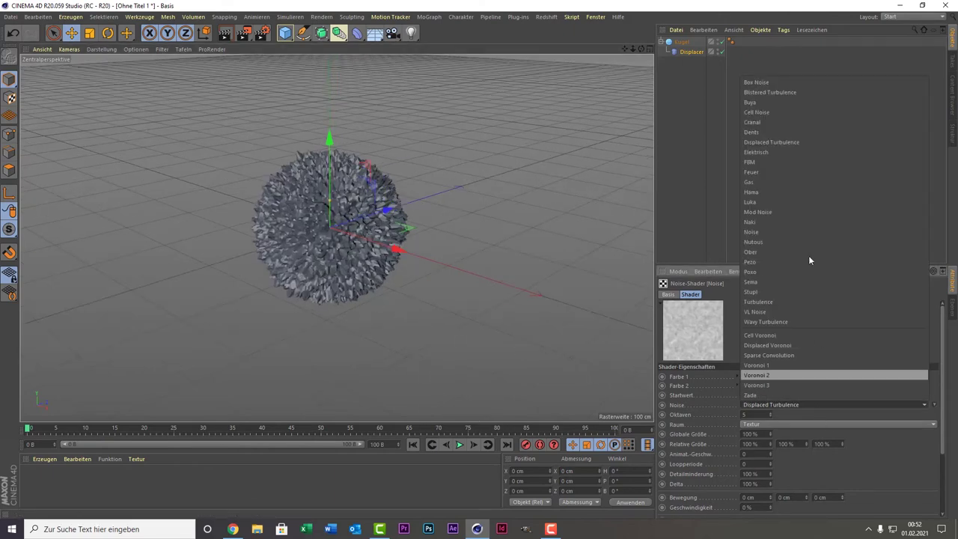
pyautogui.click(790, 140)
pyautogui.click(782, 404)
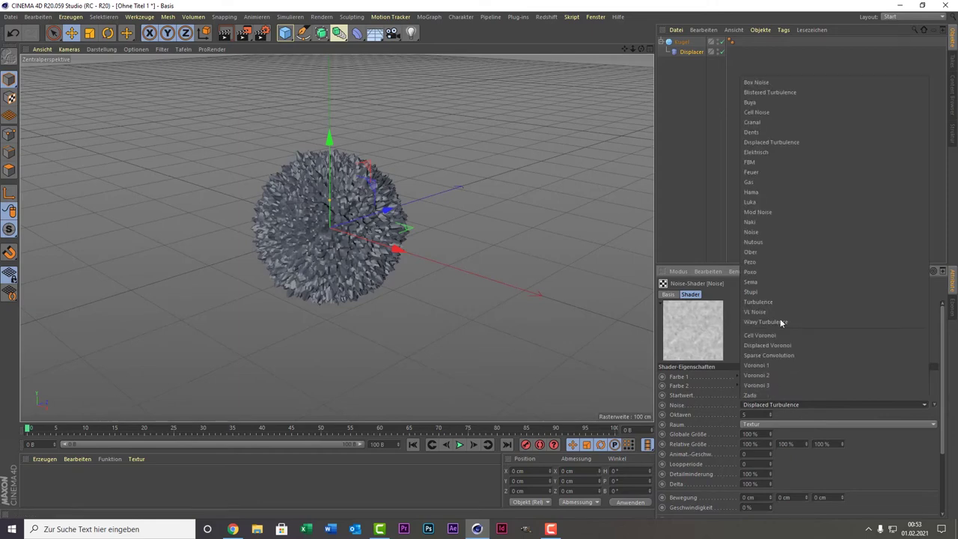
pyautogui.click(778, 93)
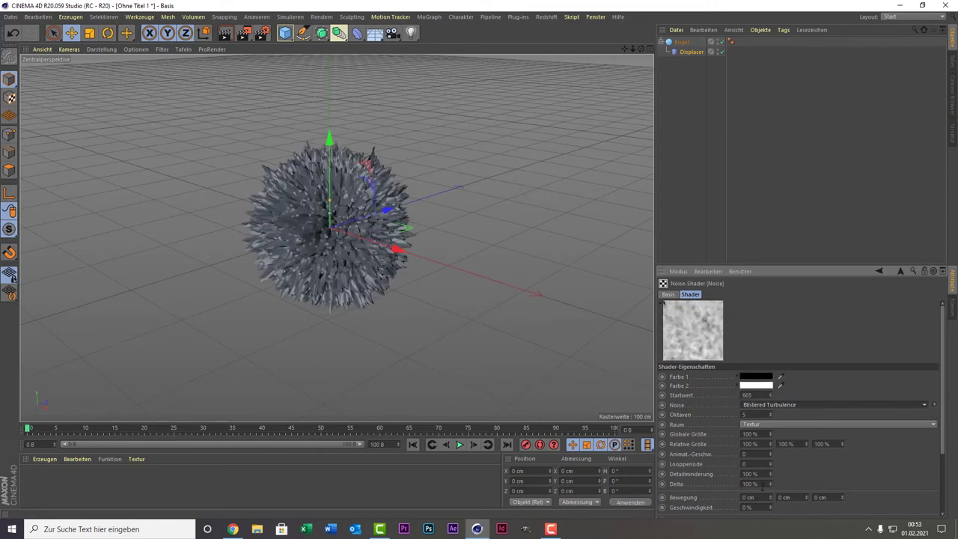
pyautogui.moveTo(758, 434); pyautogui.dragTo(717, 437)
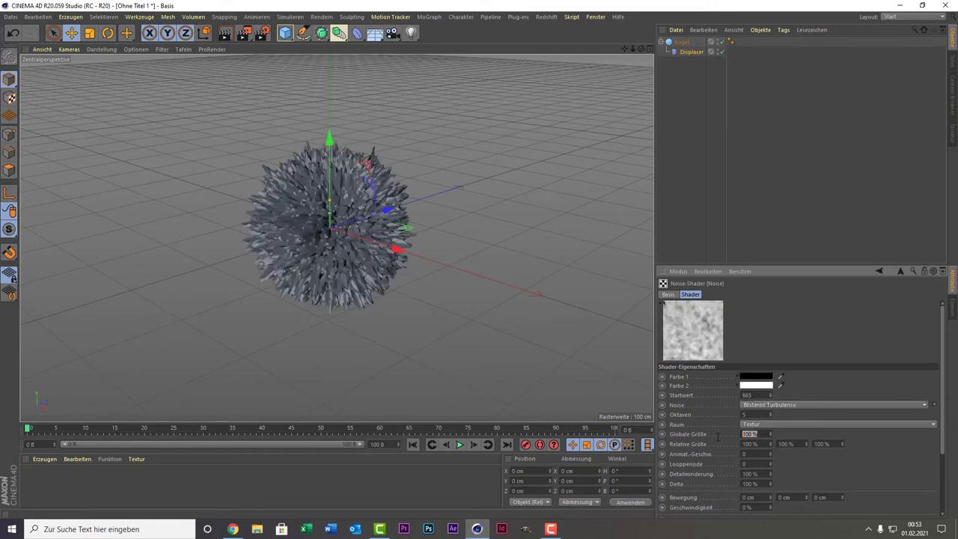
pyautogui.write('300')
pyautogui.press('Return')
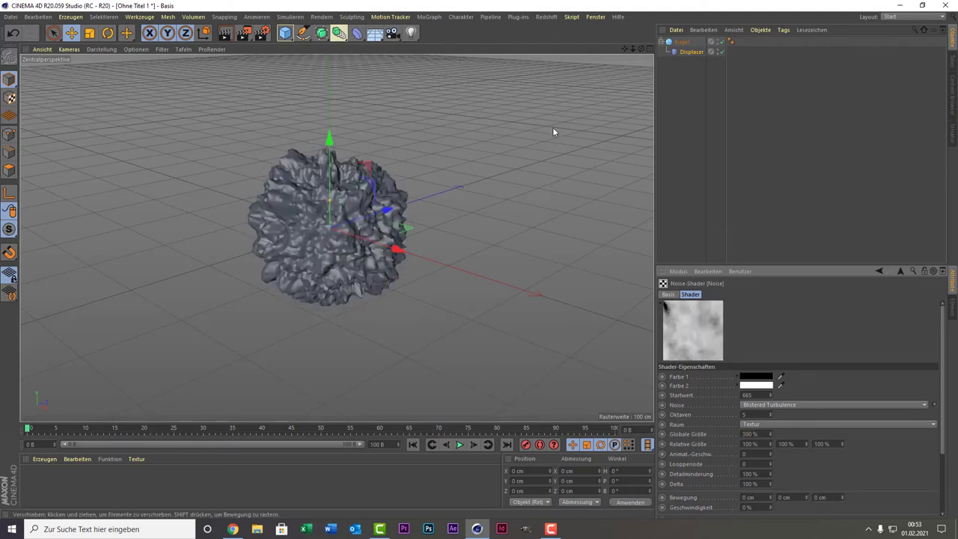
pyautogui.click(674, 51)
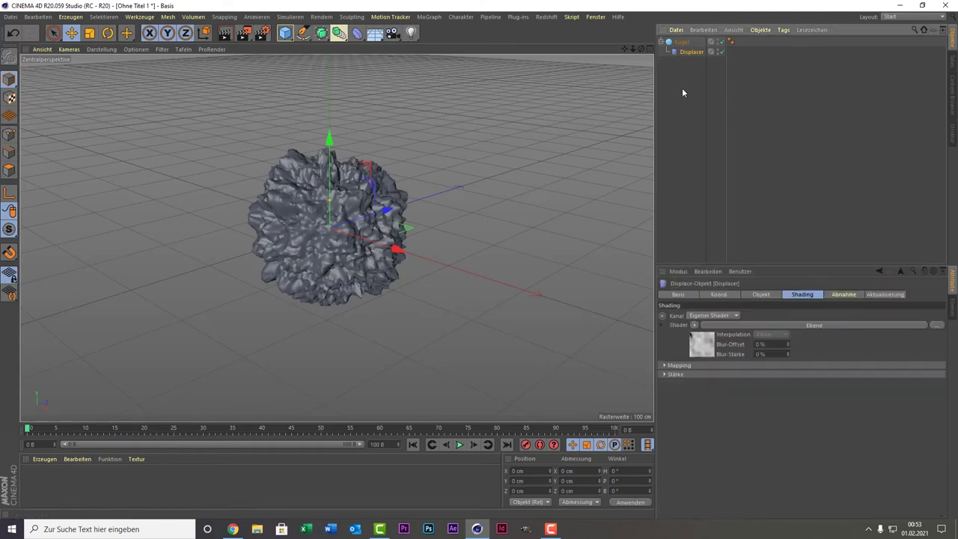
# Drag the top Noise layer's opacity down to 15% in the layer list.
pyautogui.click(695, 343)
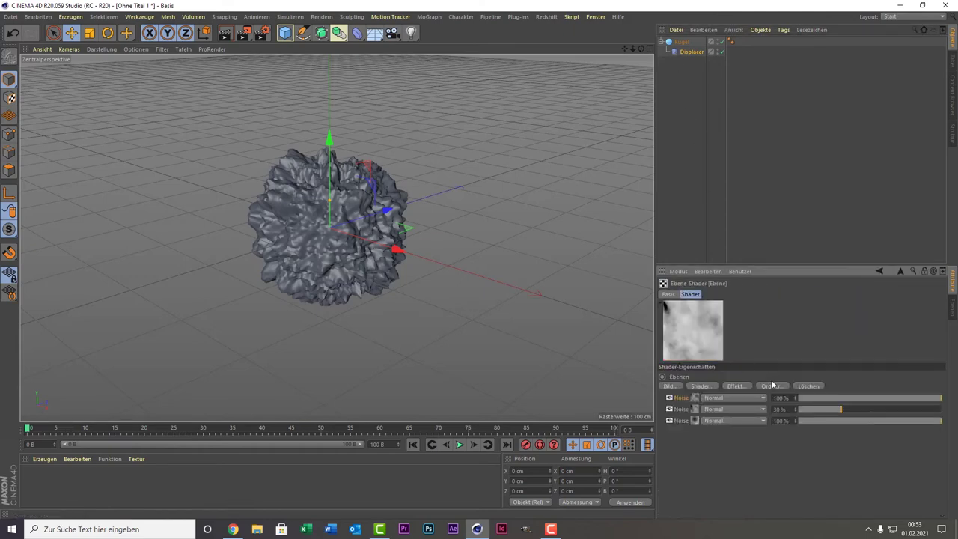
pyautogui.click(825, 397)
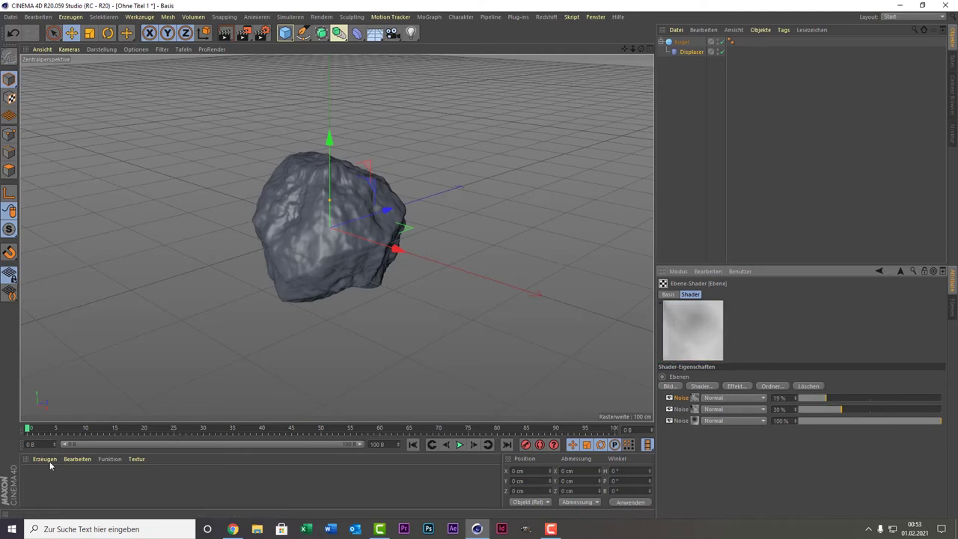
# Create a new material and load a Noise shader into its colour texture.
pyautogui.doubleClick(65, 484)
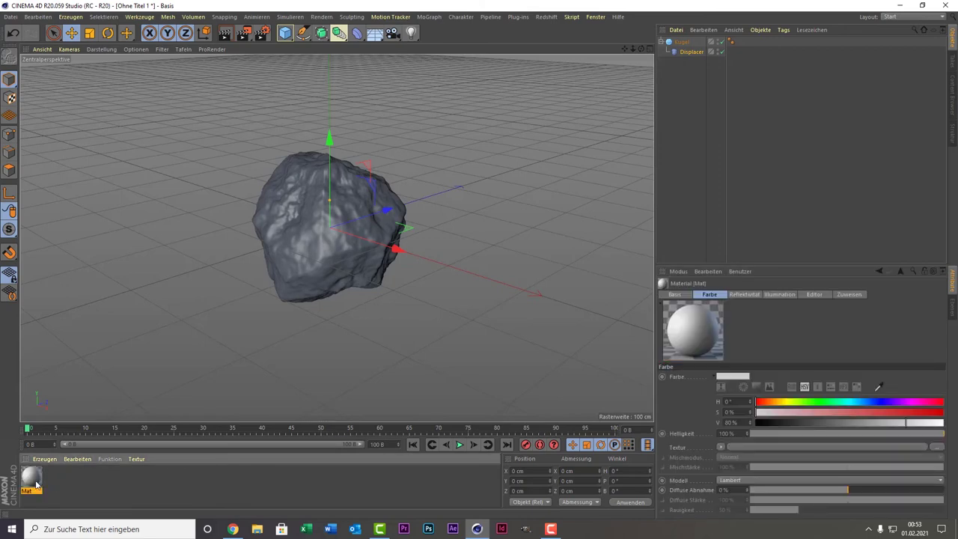
pyautogui.doubleClick(38, 485)
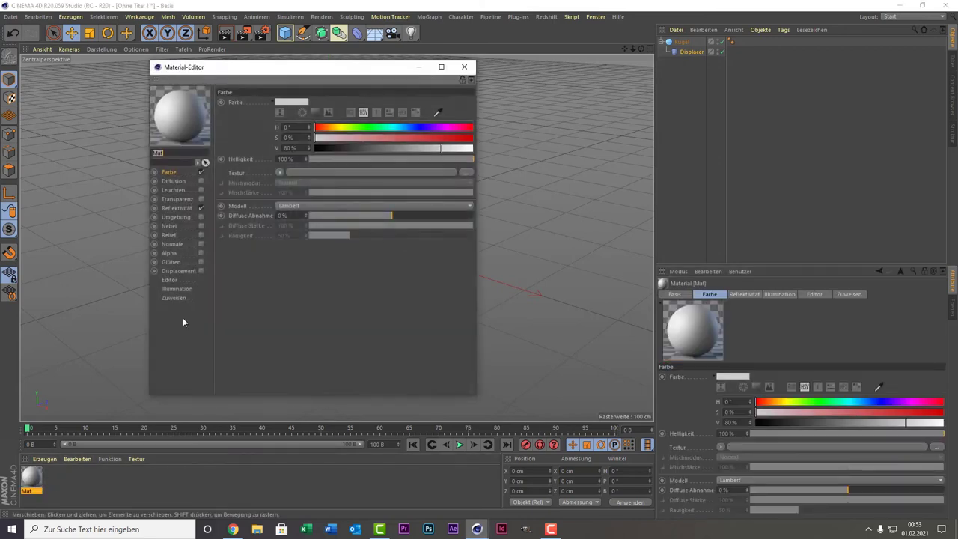
pyautogui.click(281, 174)
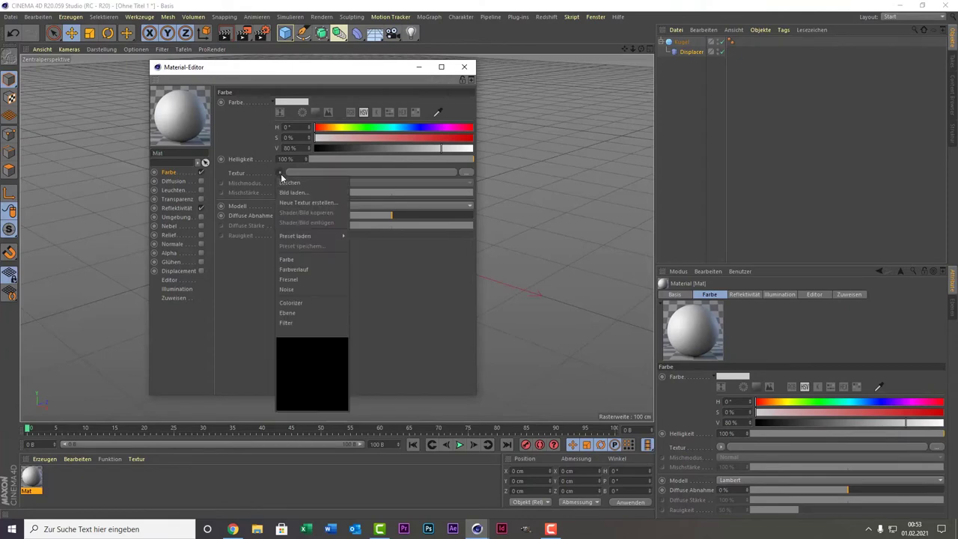
pyautogui.click(300, 289)
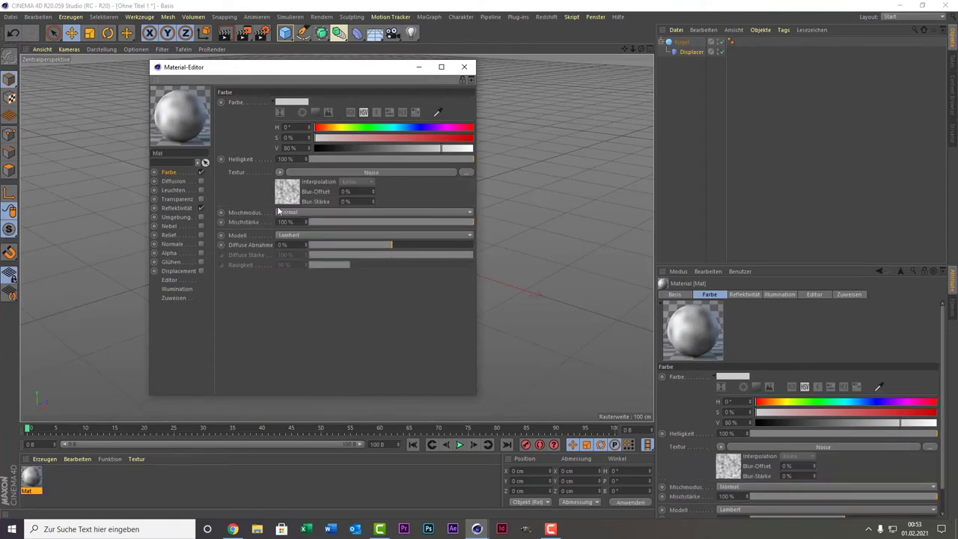
# Set the colour Noise type to Blistered Turbulence and open the Farbe 2 colour picker.
pyautogui.click(293, 196)
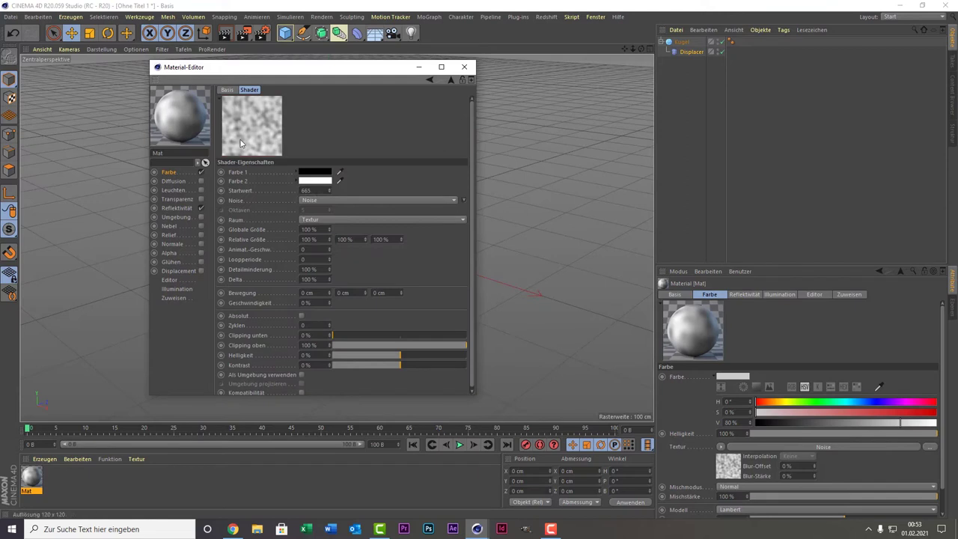
pyautogui.click(366, 196)
pyautogui.click(350, 210)
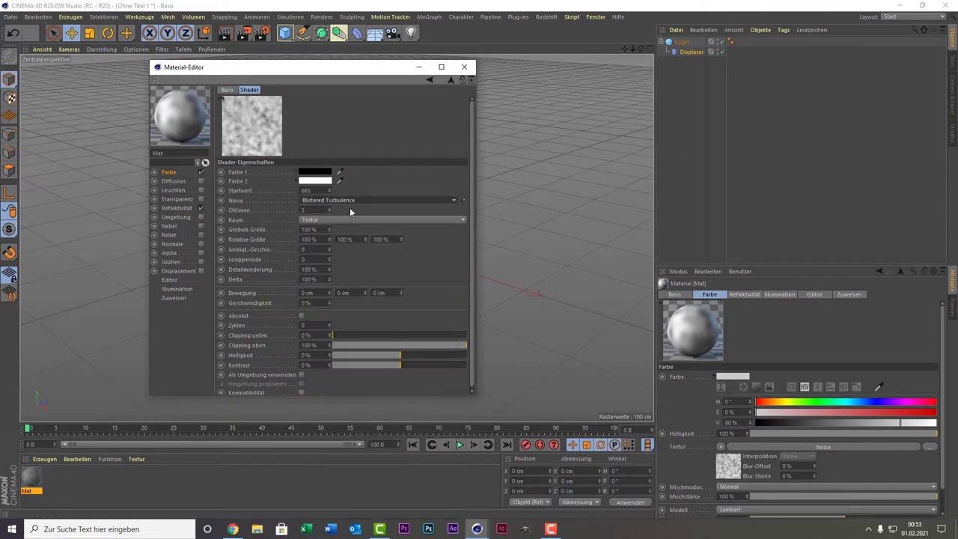
pyautogui.click(318, 181)
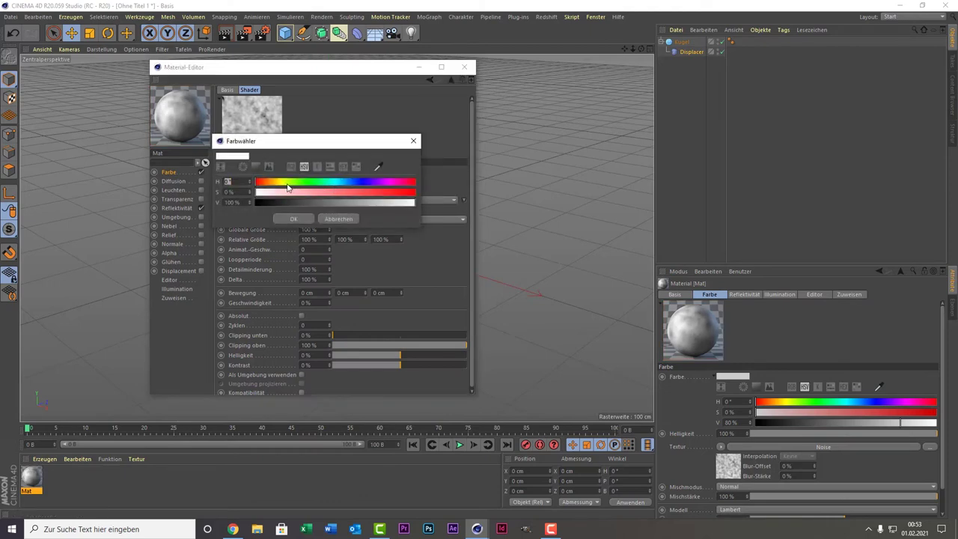
# Make the noise's Farbe 2 a pale yellow (H 51°, S 31%, V 100%).
pyautogui.moveTo(288, 188); pyautogui.dragTo(281, 192)
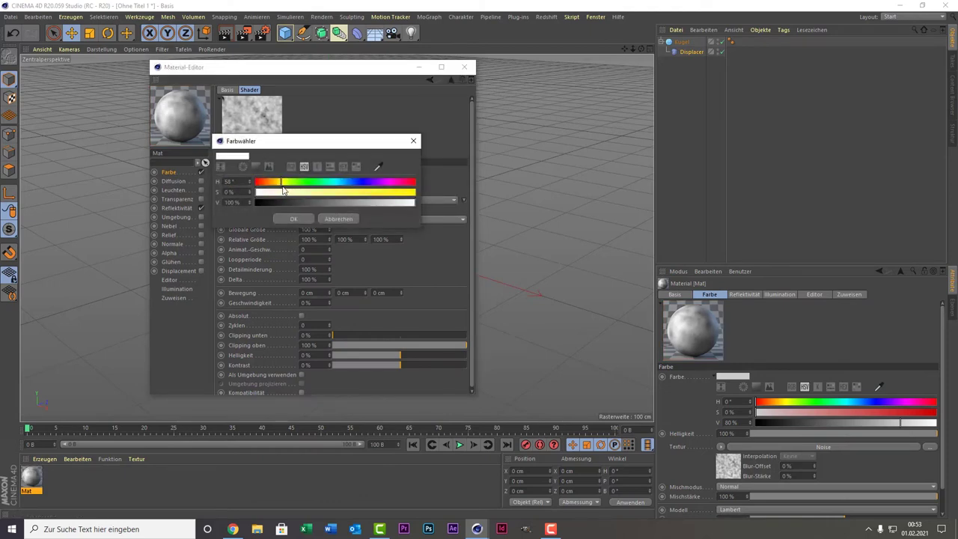
pyautogui.moveTo(287, 192)
pyautogui.mouseDown()
pyautogui.moveTo(278, 182)
pyautogui.moveTo(297, 194)
pyautogui.moveTo(412, 202)
pyautogui.mouseUp()
pyautogui.click(305, 194)
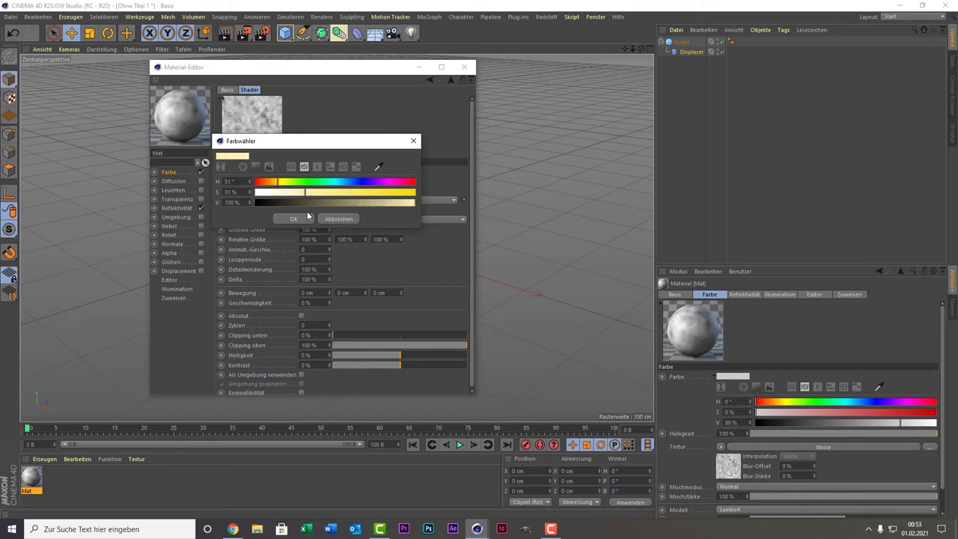
pyautogui.click(294, 219)
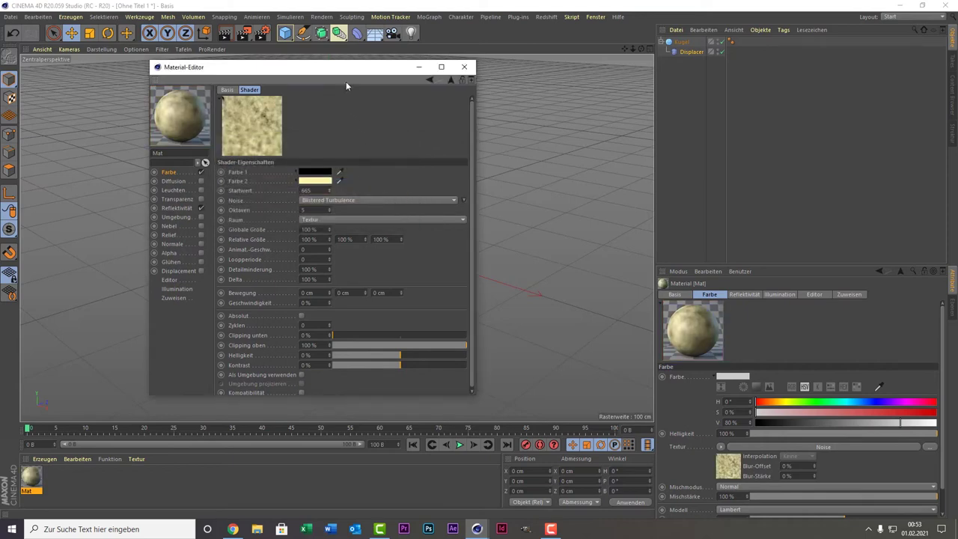
# Drag the Mat material onto the rock, moving the Material Editor out of view.
pyautogui.moveTo(348, 71); pyautogui.dragTo(552, 73)
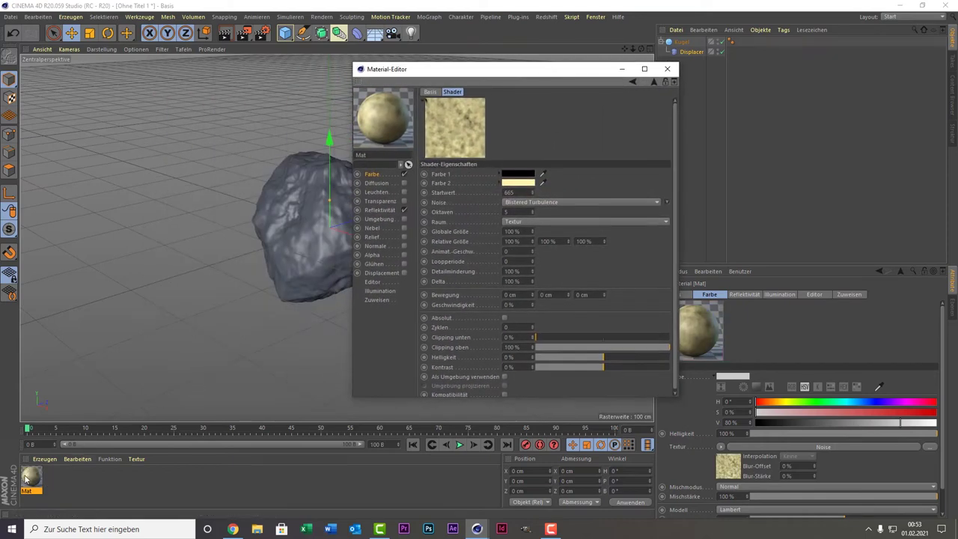
pyautogui.moveTo(32, 478); pyautogui.dragTo(300, 220)
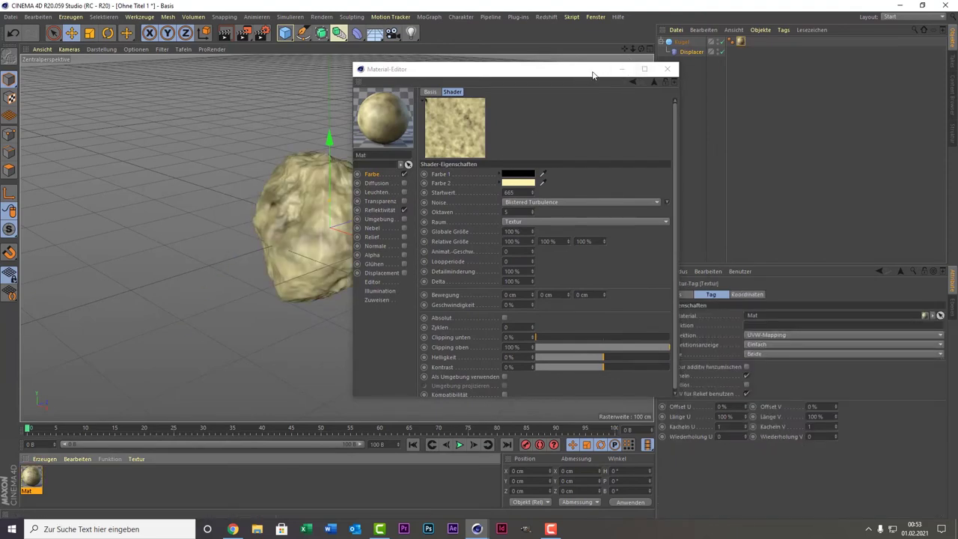
pyautogui.moveTo(596, 76); pyautogui.dragTo(684, 76)
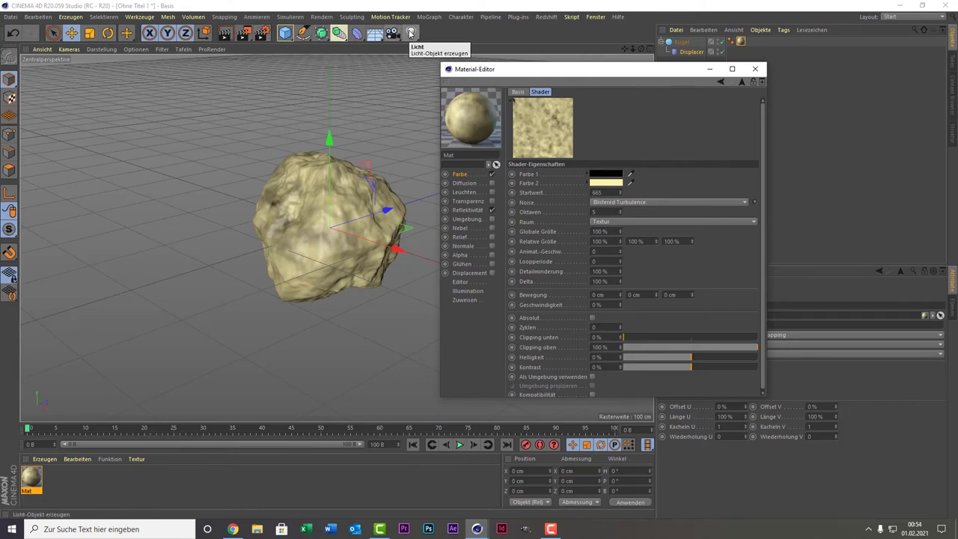
# Add a light and position it high above and behind the rock.
pyautogui.click(410, 32)
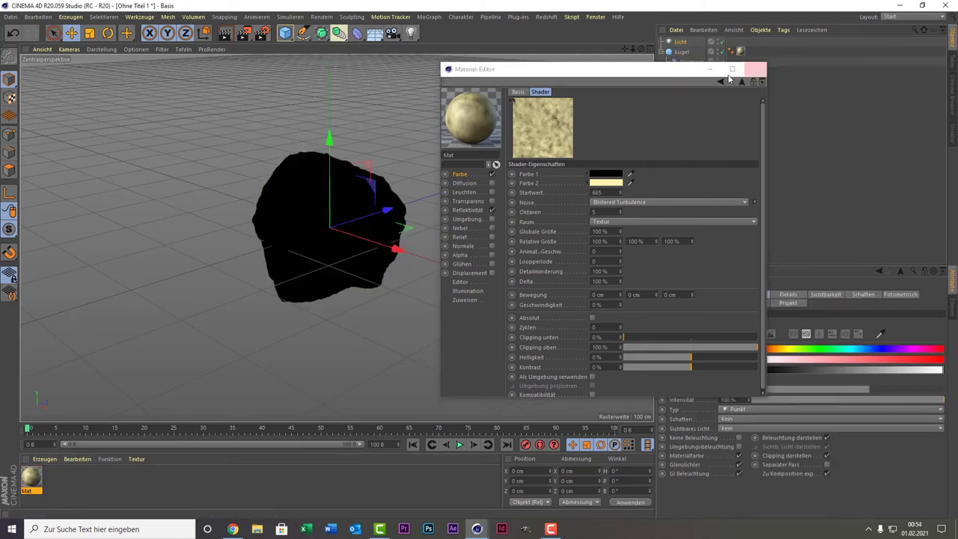
pyautogui.click(755, 68)
pyautogui.moveTo(340, 227); pyautogui.dragTo(499, 252)
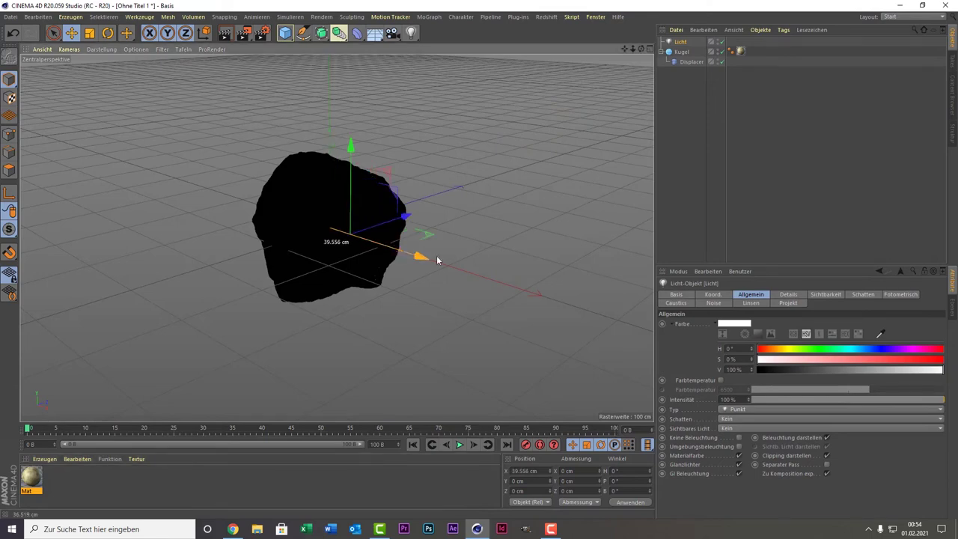
pyautogui.moveTo(490, 202); pyautogui.dragTo(490, 34)
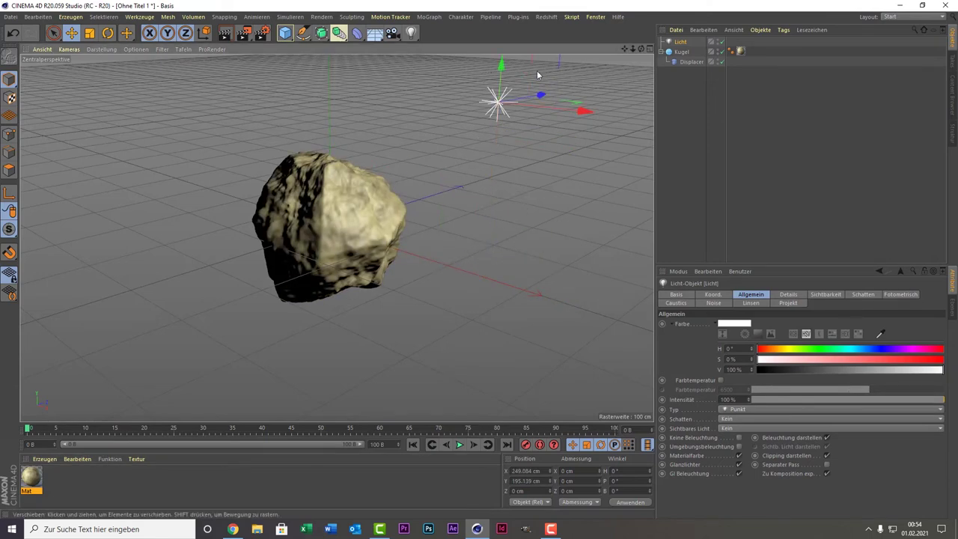
pyautogui.moveTo(530, 96)
pyautogui.mouseDown()
pyautogui.moveTo(389, 126)
pyautogui.moveTo(517, 179)
pyautogui.mouseUp()
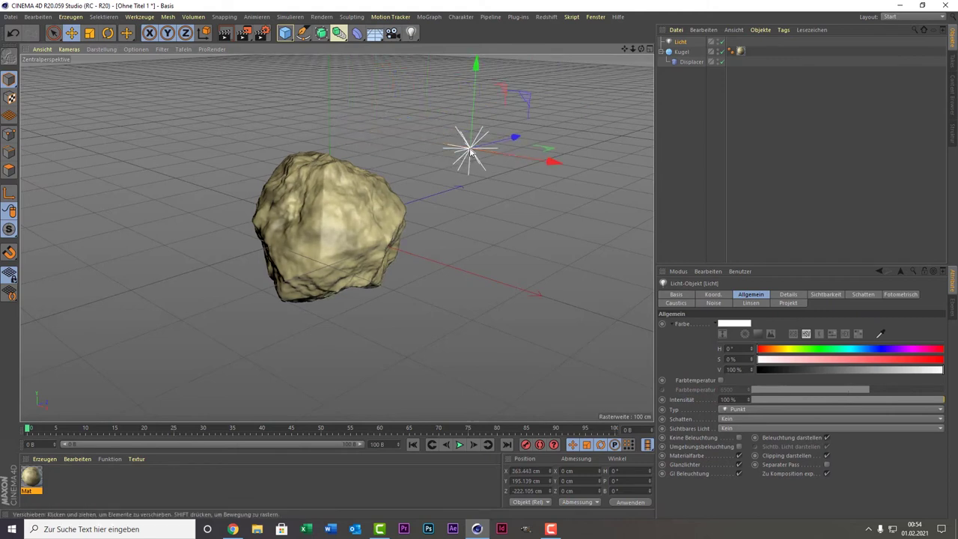
pyautogui.moveTo(474, 105); pyautogui.dragTo(449, 15)
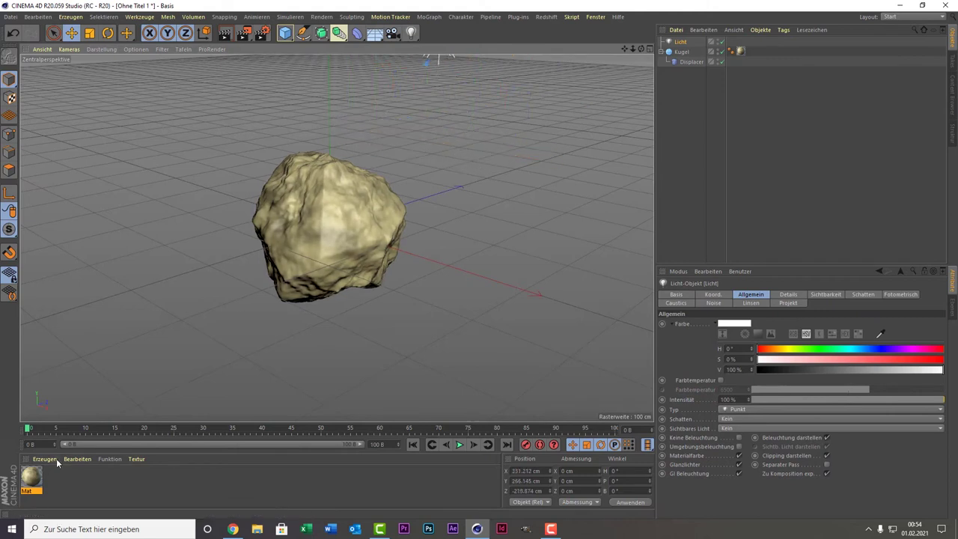
# Browse the render settings' Effects list, closing it without adding any effect.
pyautogui.click(261, 32)
pyautogui.click(278, 197)
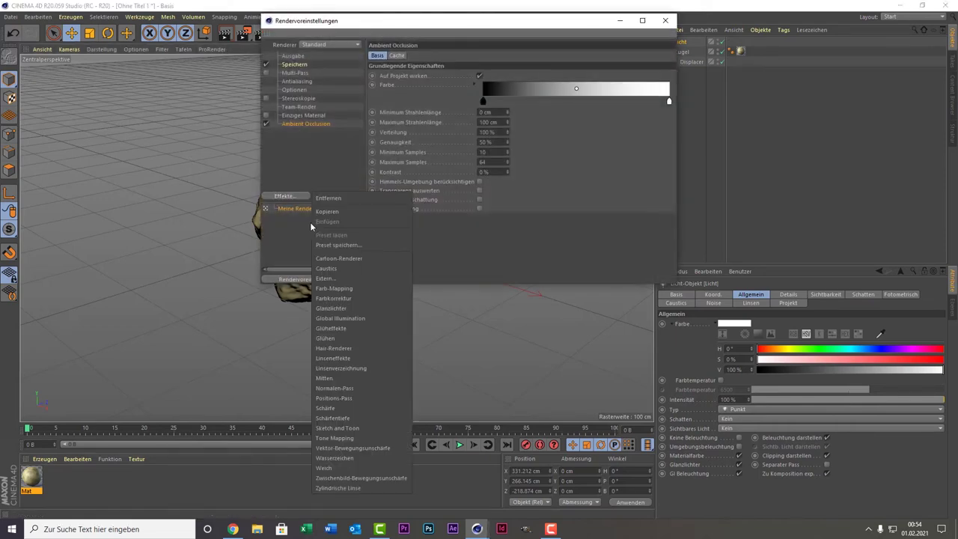
pyautogui.click(331, 247)
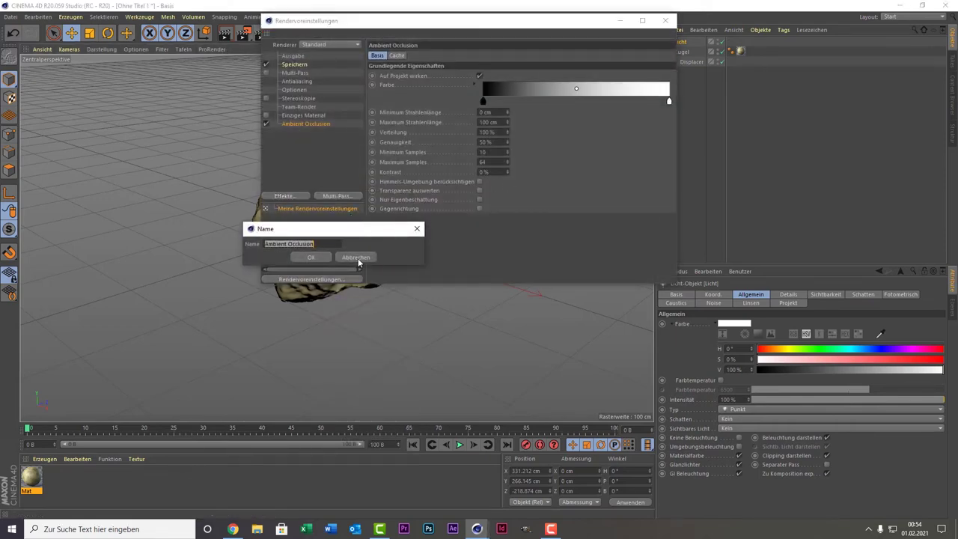
pyautogui.click(356, 258)
pyautogui.click(292, 197)
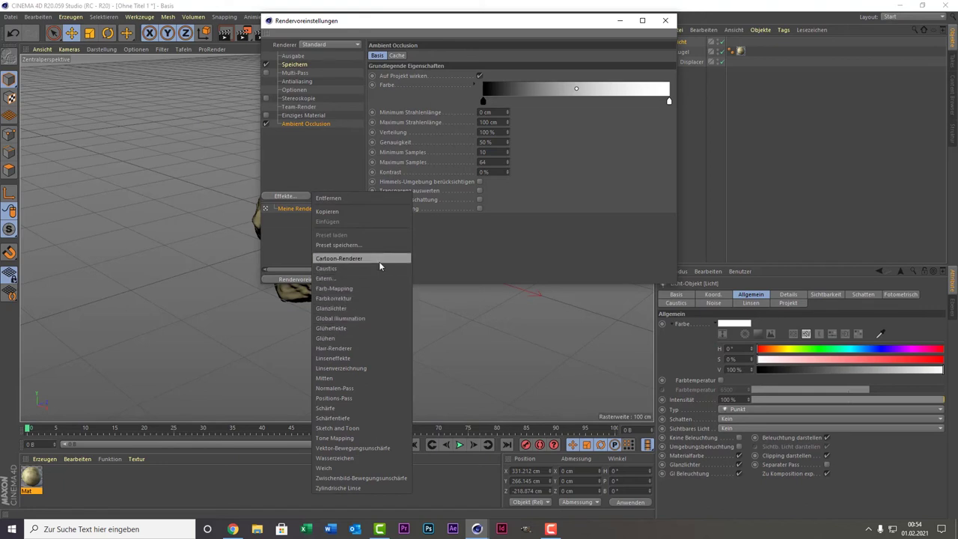
pyautogui.click(303, 254)
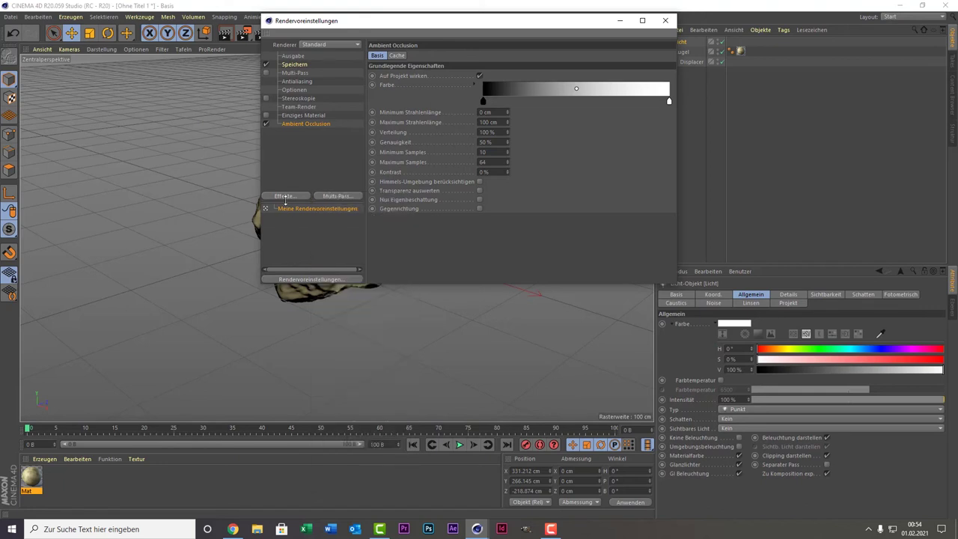
pyautogui.click(284, 196)
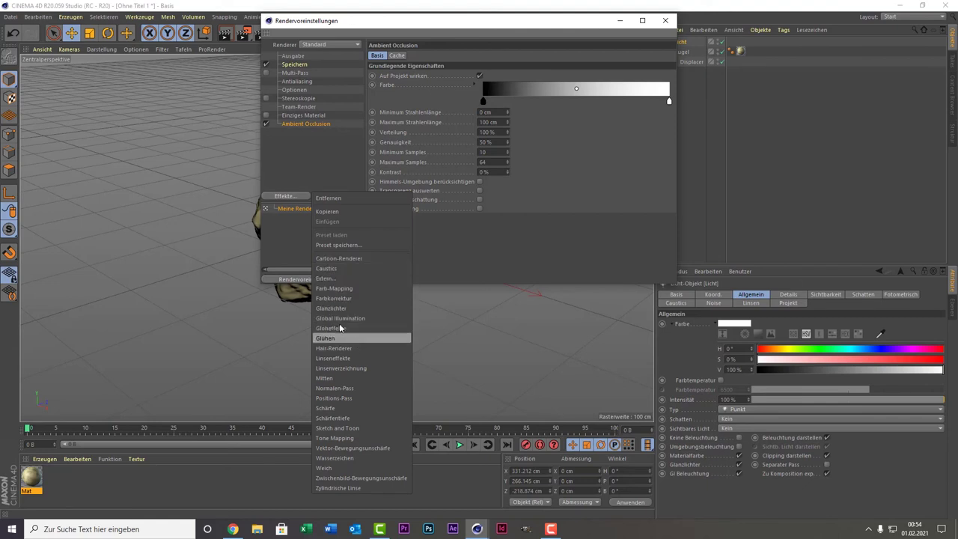
pyautogui.click(283, 238)
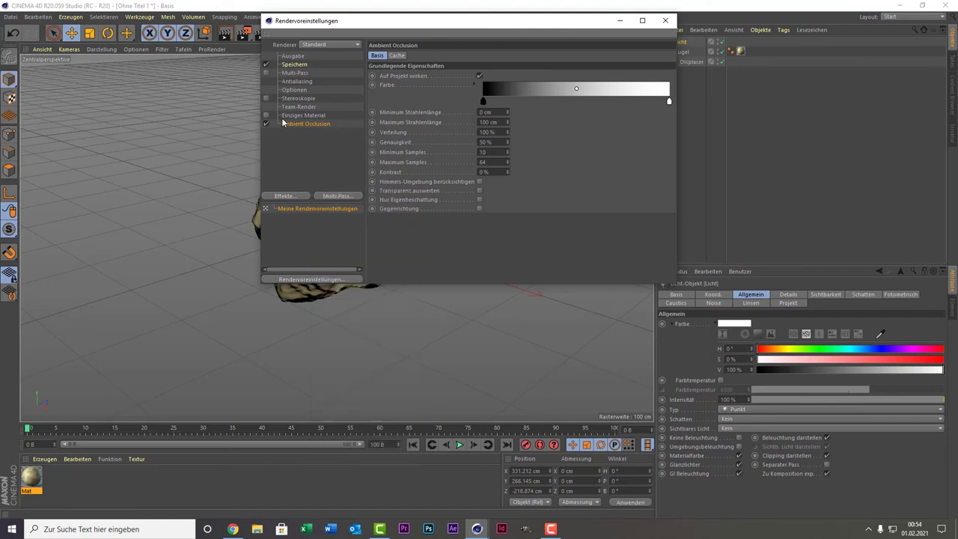
# Test-render the rock in the viewport and reopen the Mat material.
pyautogui.click(666, 21)
pyautogui.click(225, 33)
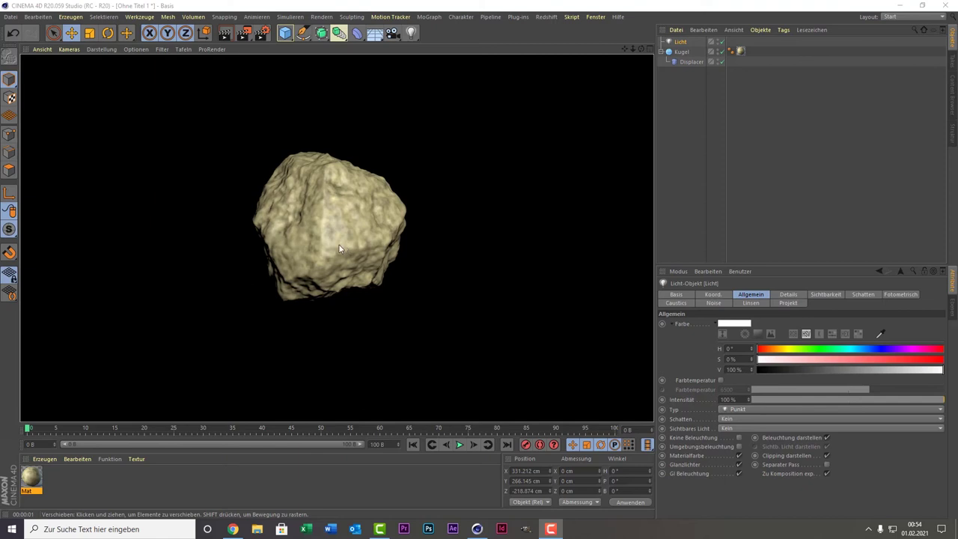
pyautogui.doubleClick(31, 480)
# Leave Nebel off, enable the Relief channel and load a Noise shader into it.
pyautogui.click(201, 226)
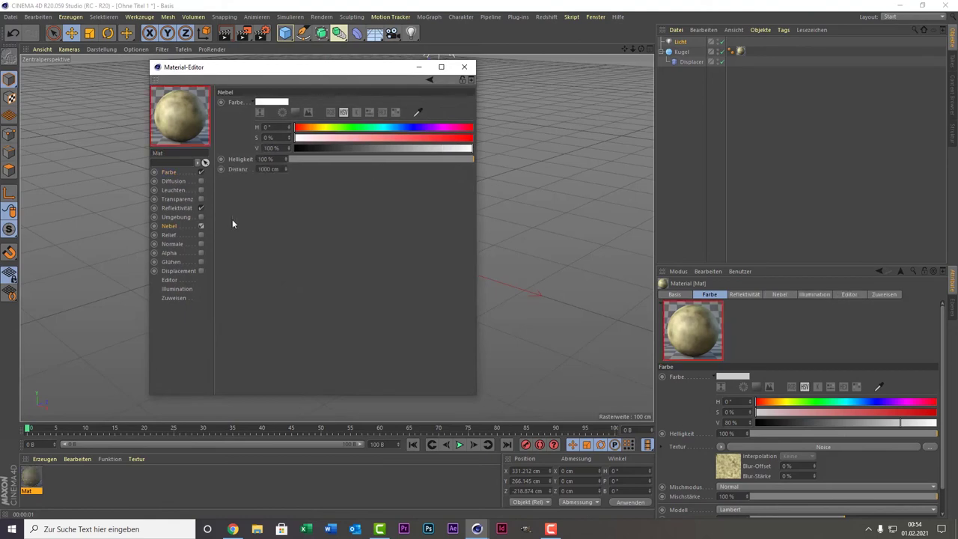
pyautogui.click(201, 226)
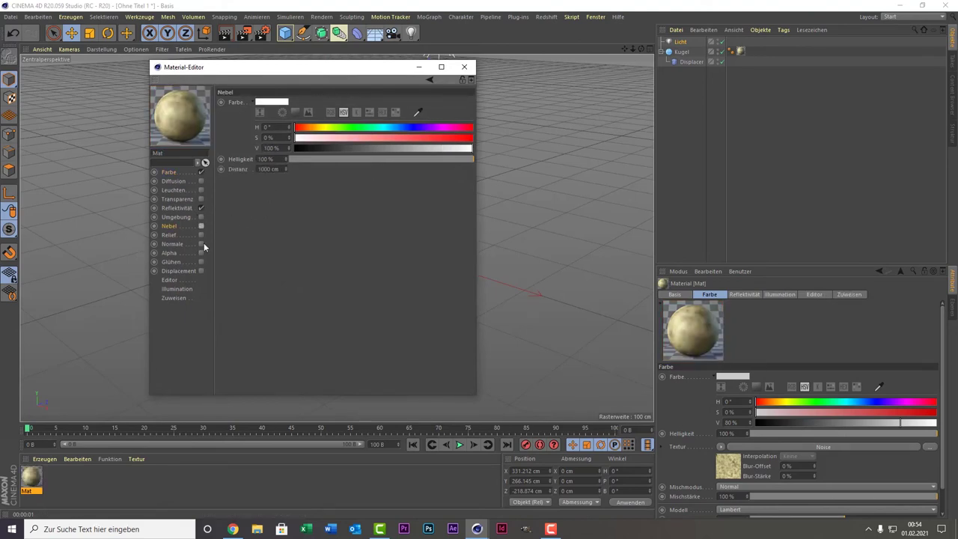
pyautogui.click(200, 235)
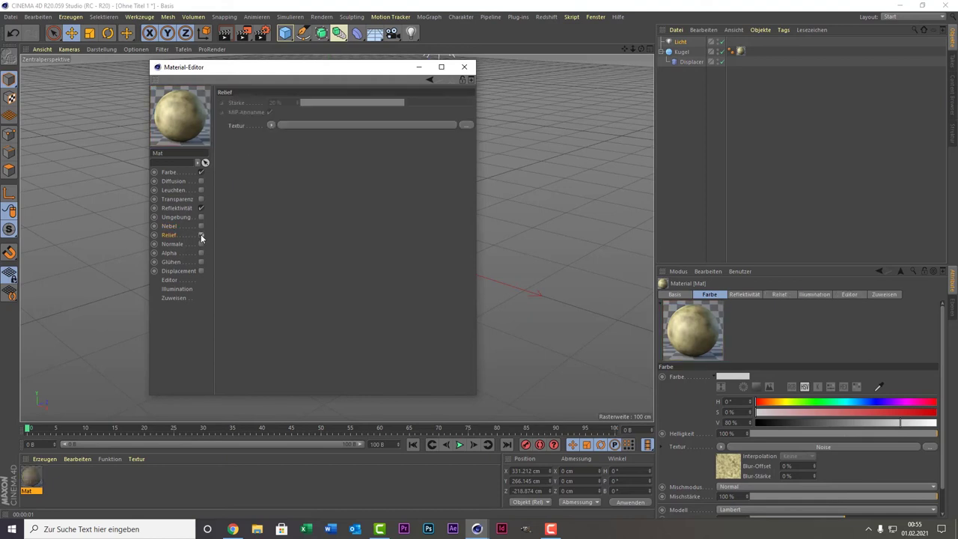
pyautogui.click(270, 125)
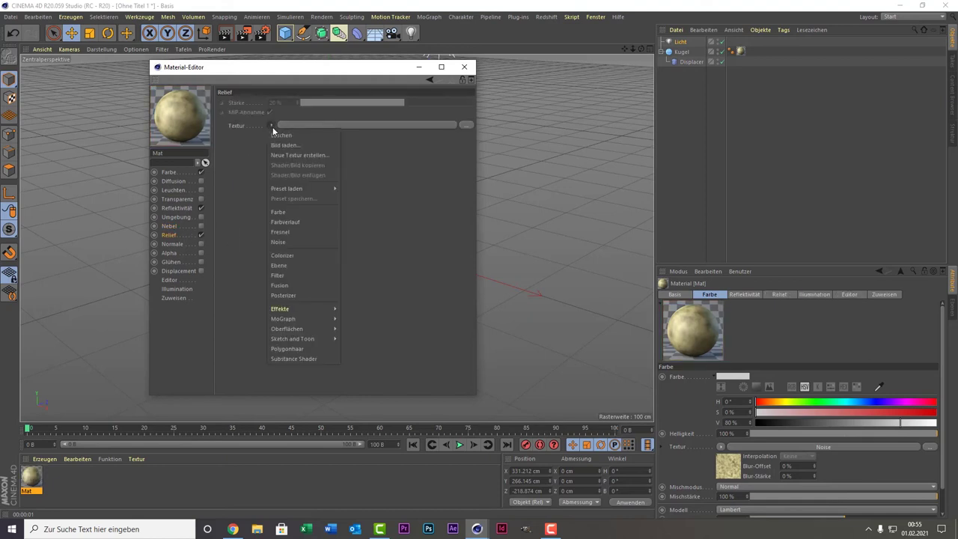
pyautogui.click(303, 241)
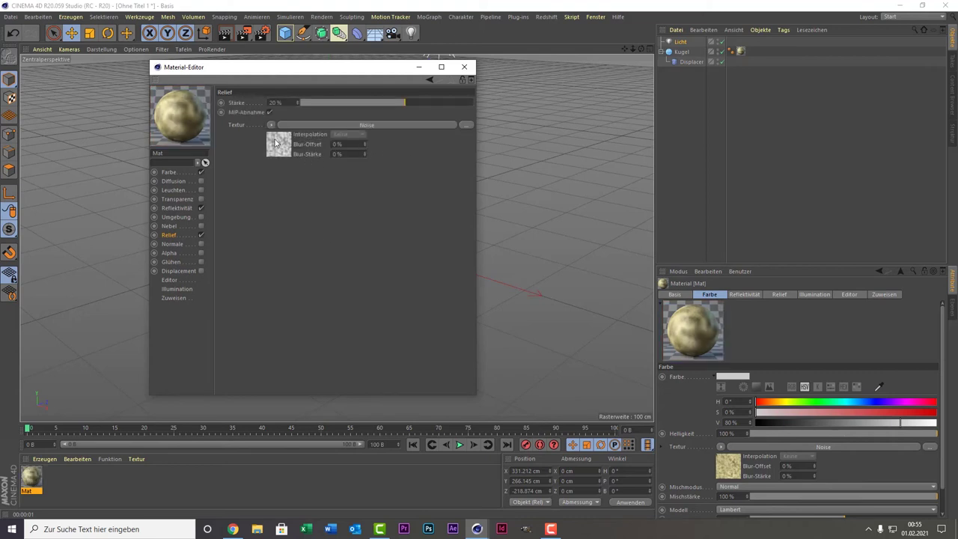
# Set the relief Noise type to Buya and render the view to preview the rock.
pyautogui.click(276, 142)
pyautogui.click(356, 198)
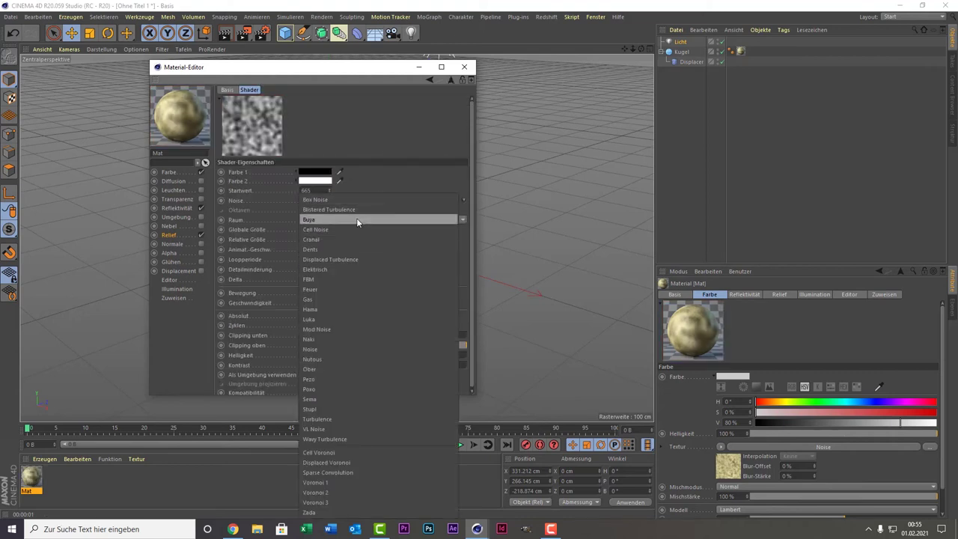
pyautogui.click(356, 218)
pyautogui.click(464, 67)
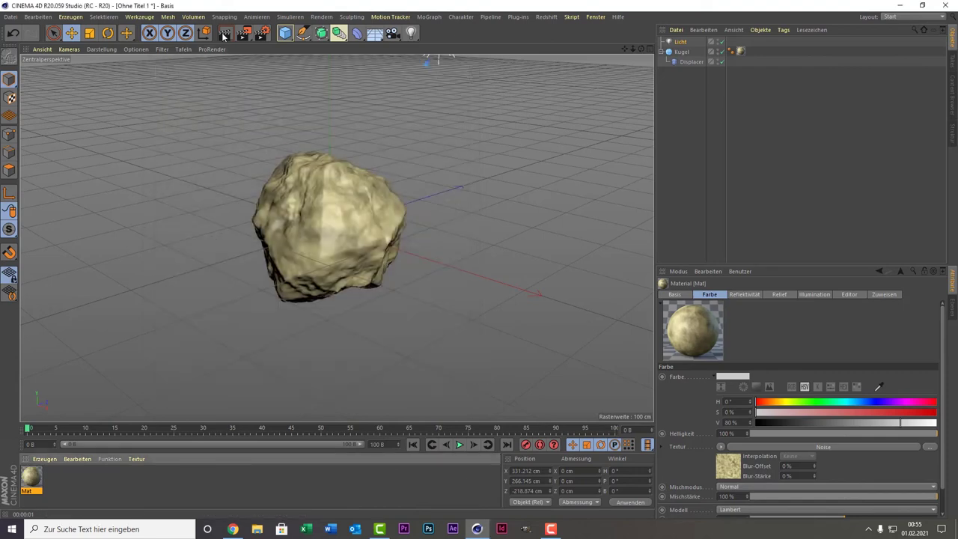
pyautogui.click(224, 34)
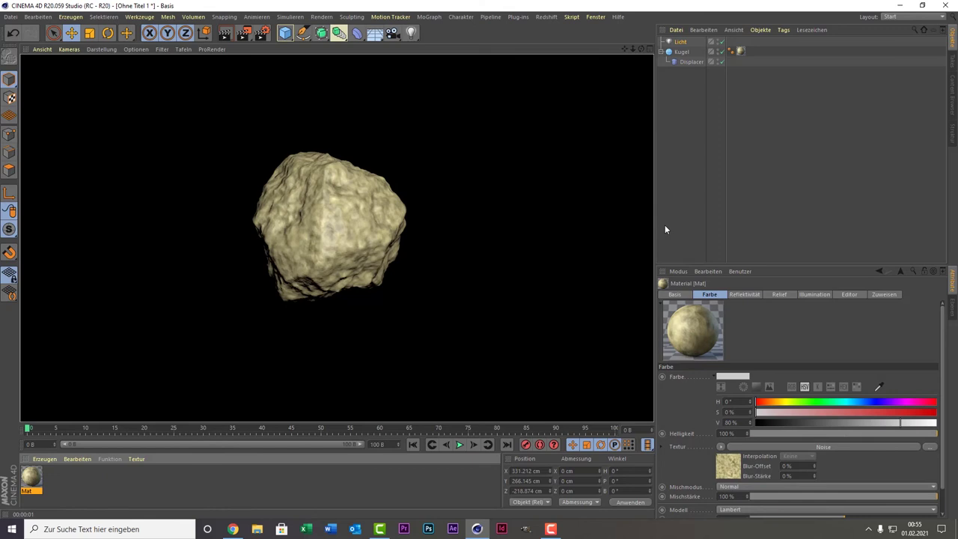
# Copy the Displacer's Ebene shader with Shader/Bild kopieren.
pyautogui.click(714, 76)
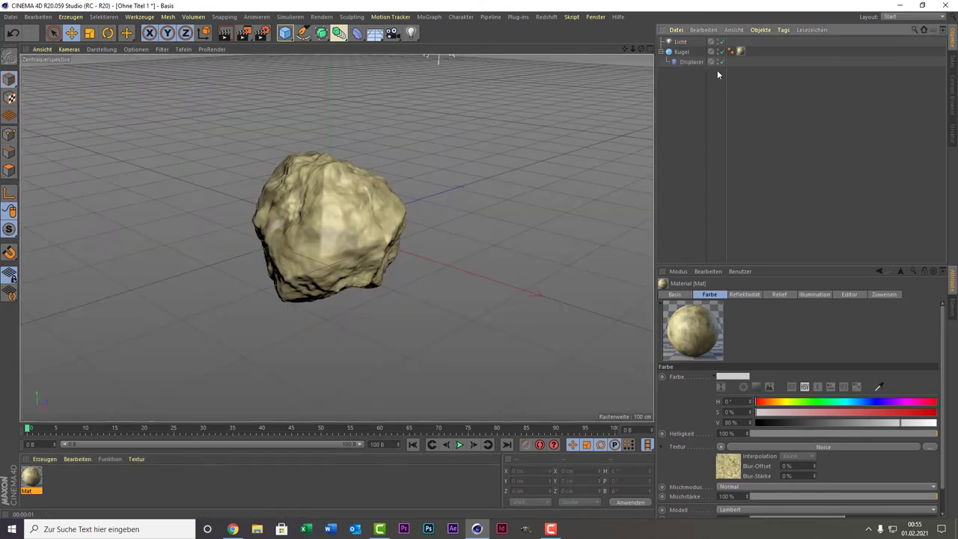
pyautogui.click(692, 62)
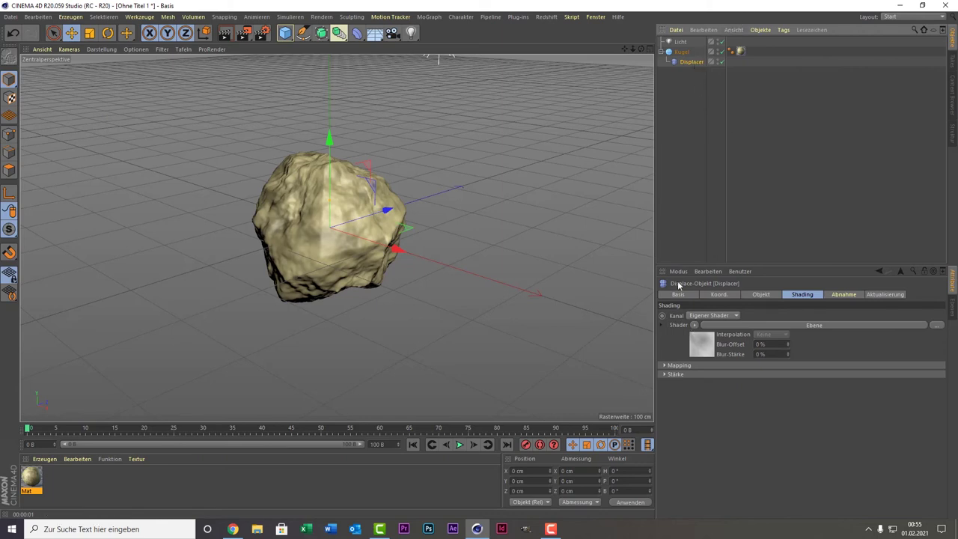
pyautogui.click(694, 324)
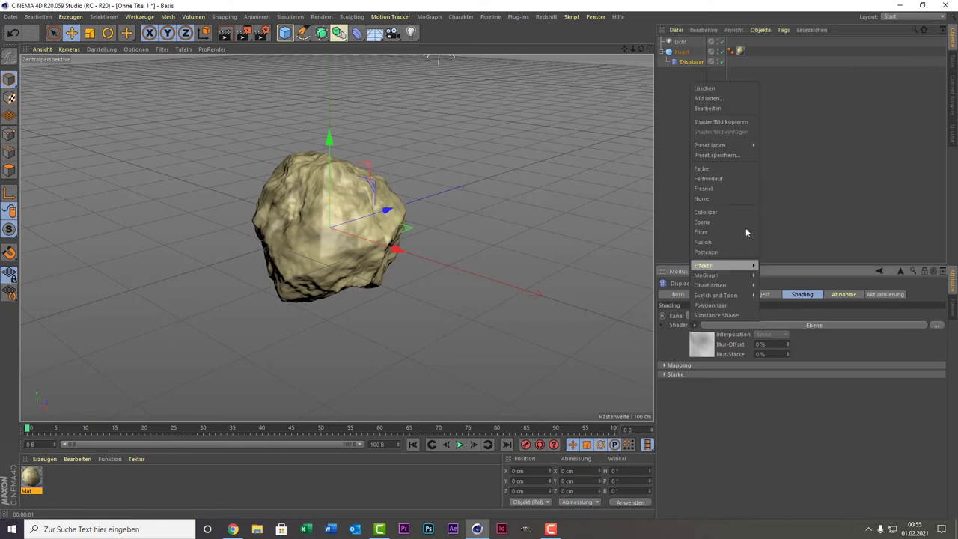
pyautogui.click(742, 124)
# Delete the Displacer object from the scene.
pyautogui.click(685, 69)
pyautogui.click(690, 63)
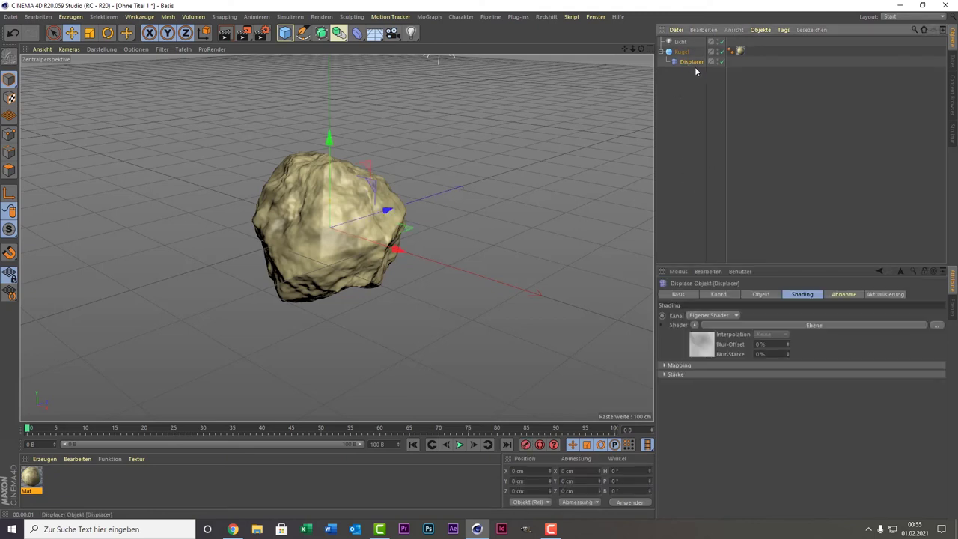
pyautogui.press('Delete')
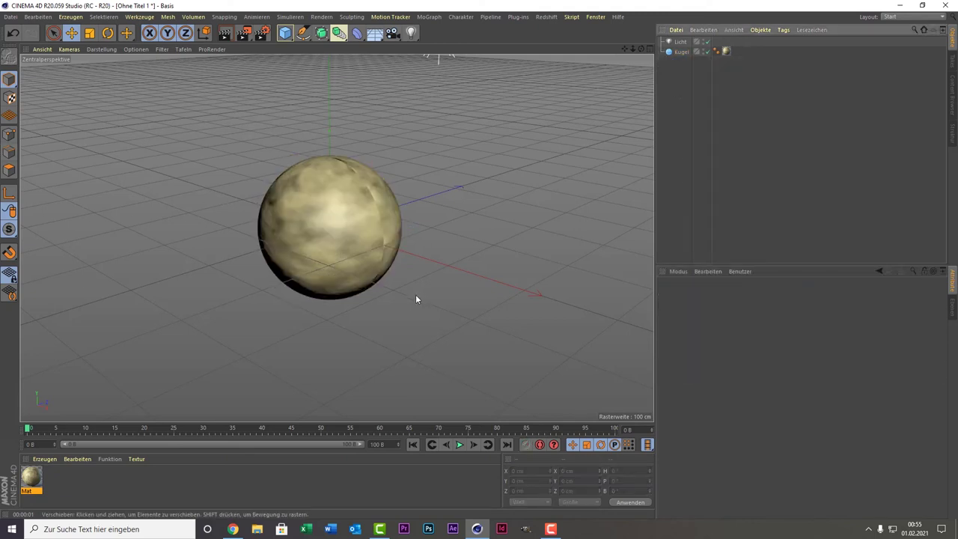
# Enable Mat's Displacement channel and paste the copied Ebene shader as its texture.
pyautogui.doubleClick(31, 476)
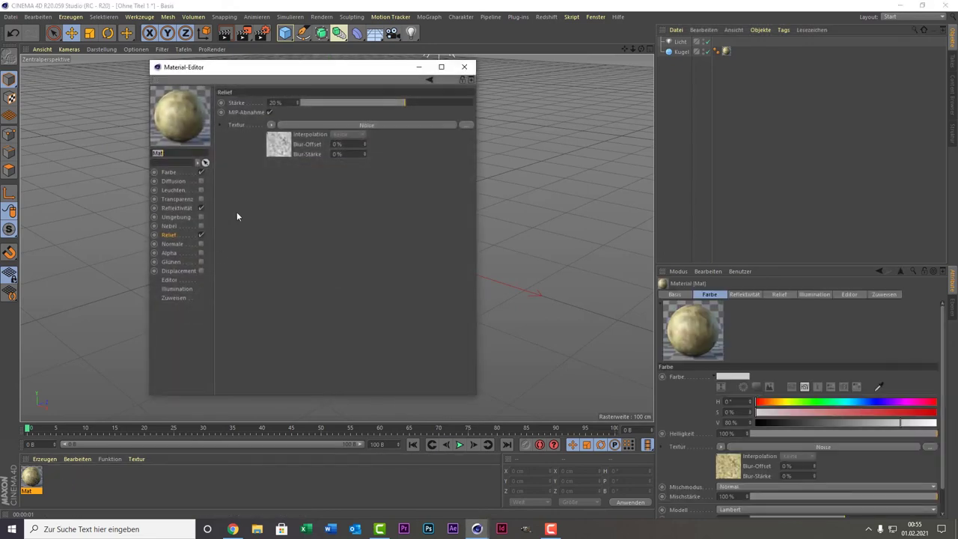
pyautogui.moveTo(295, 65); pyautogui.dragTo(655, 64)
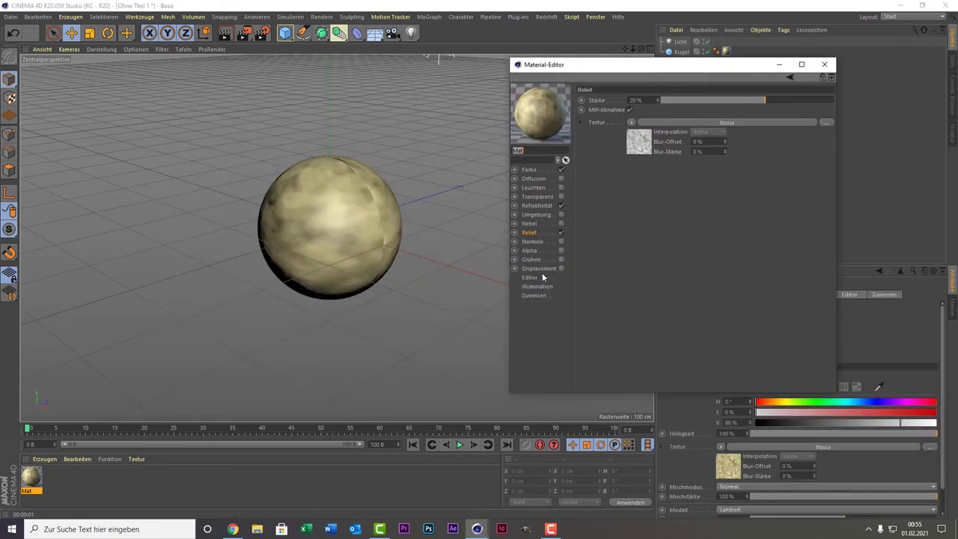
pyautogui.click(542, 269)
pyautogui.click(562, 268)
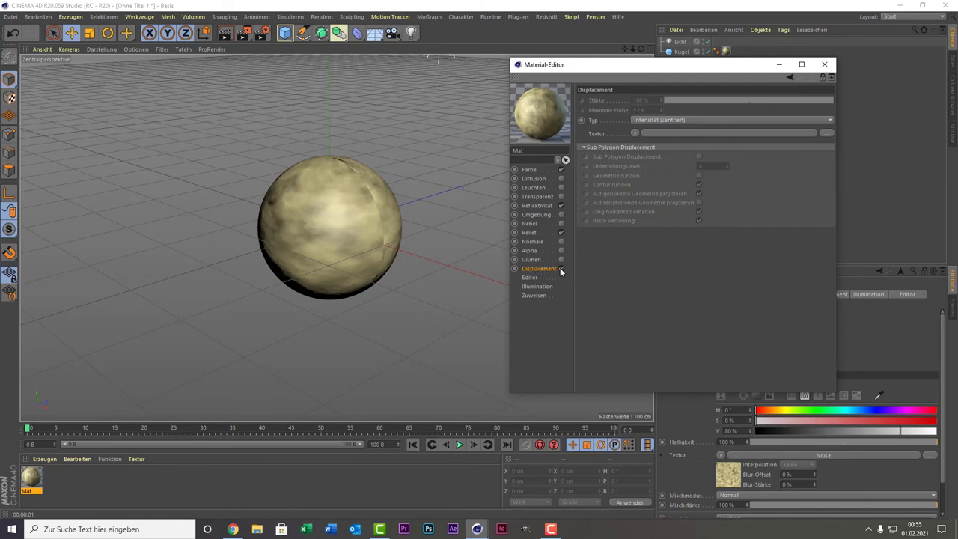
pyautogui.click(635, 133)
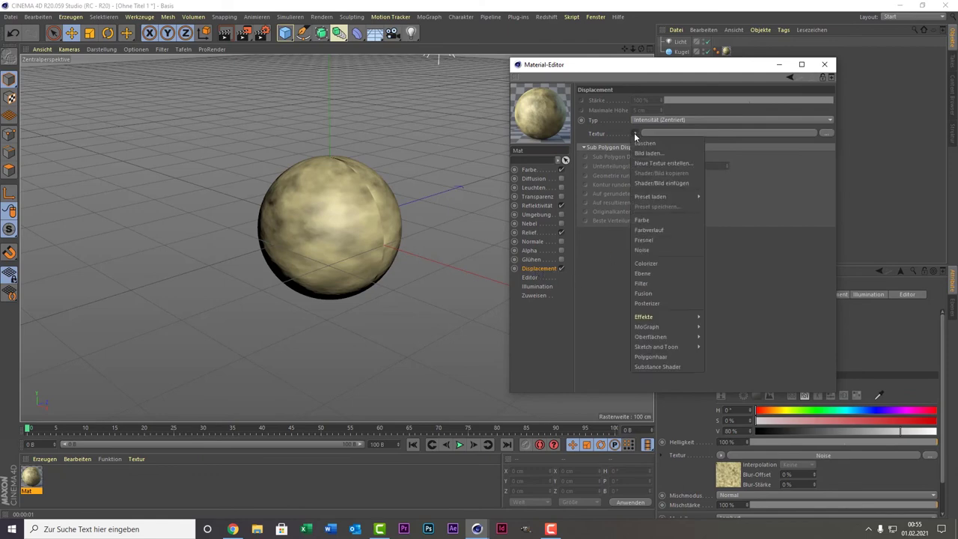
pyautogui.click(678, 182)
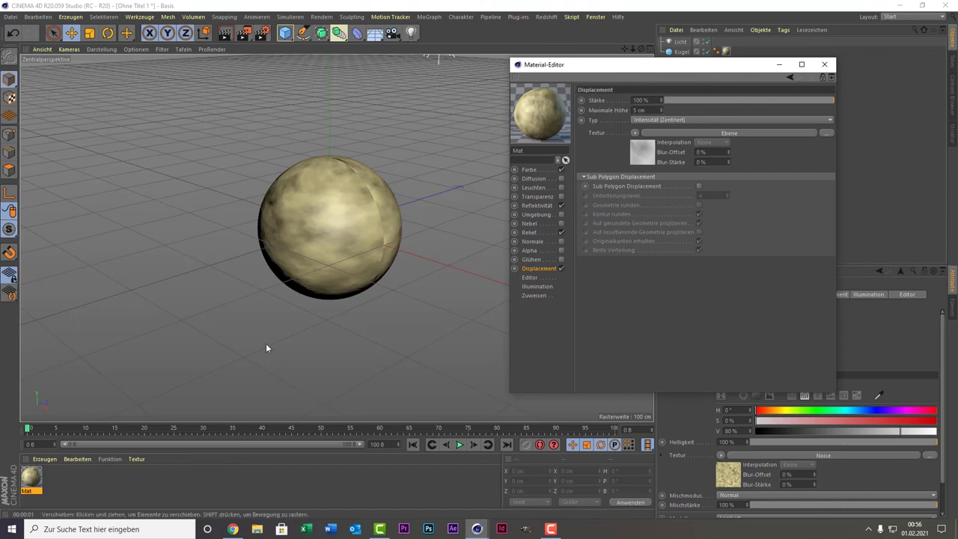
# Turn on Sub Polygon Displacement and set the maximum height to 40 cm.
pyautogui.click(697, 186)
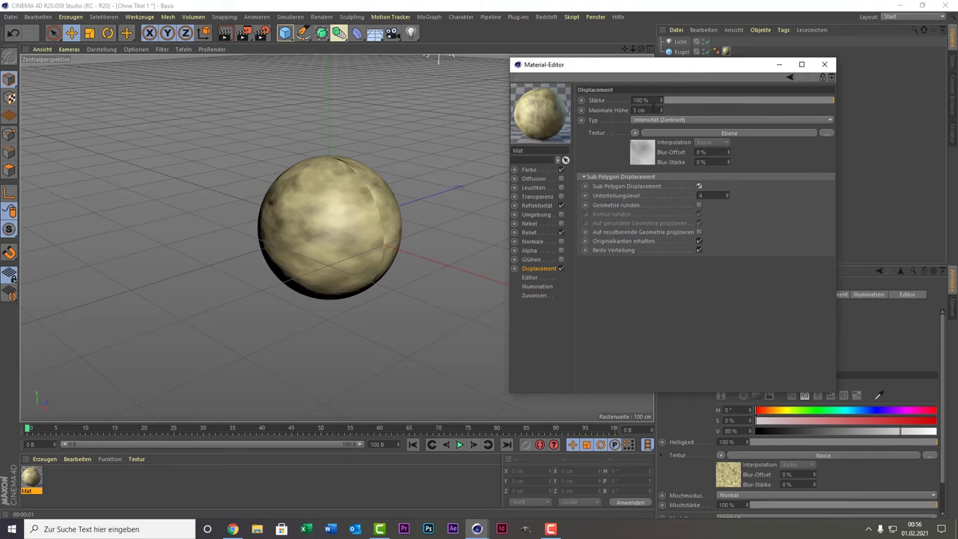
pyautogui.press('Return')
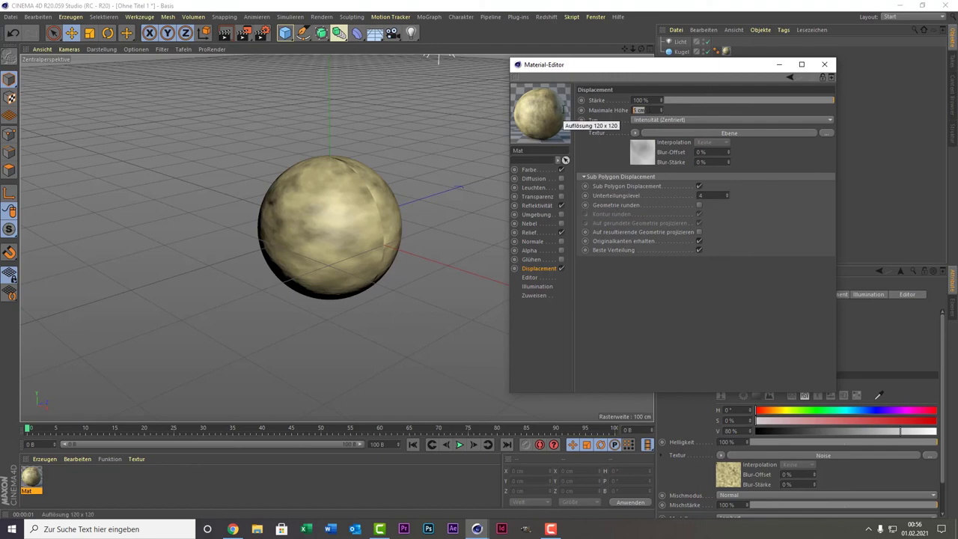
pyautogui.write('40')
pyautogui.press('Return')
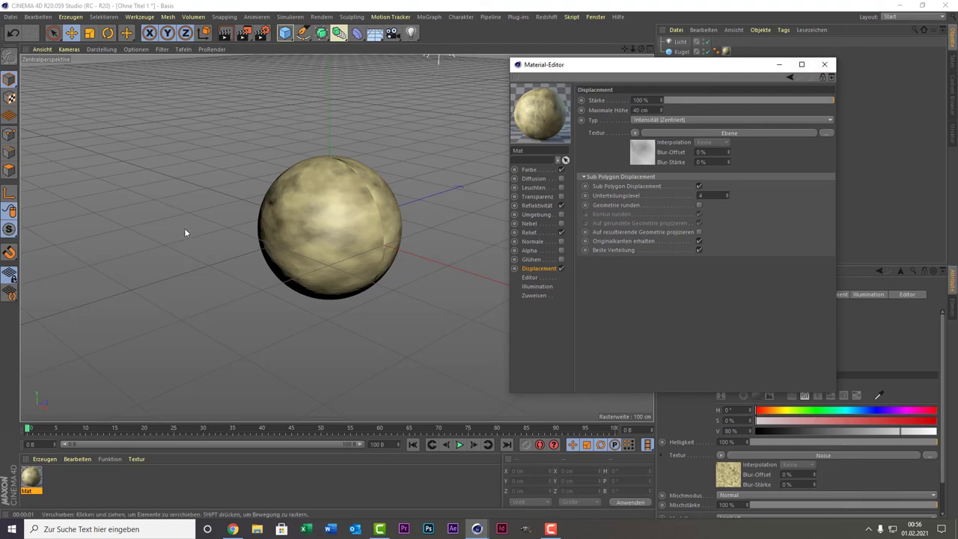
# Render the view to check the displacement, then clear the render.
pyautogui.click(824, 64)
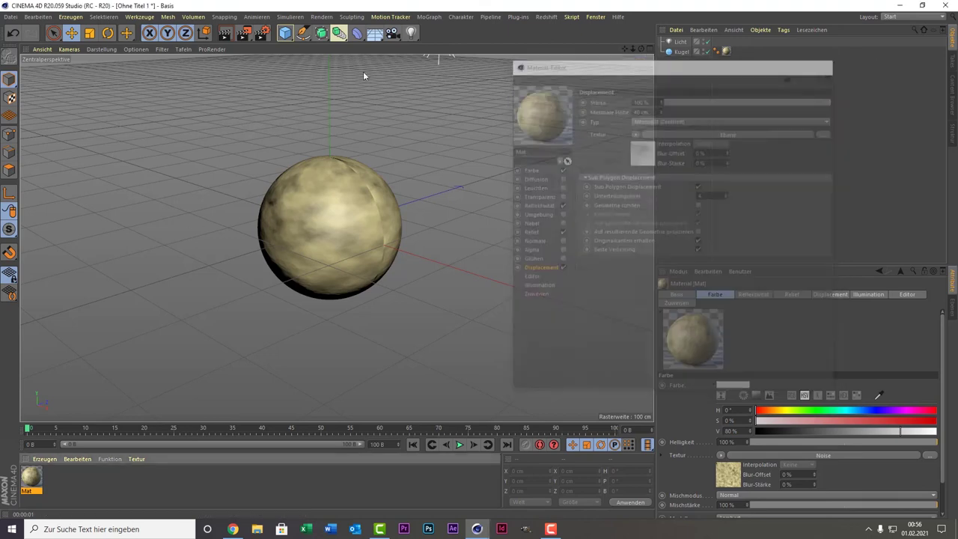
pyautogui.click(224, 33)
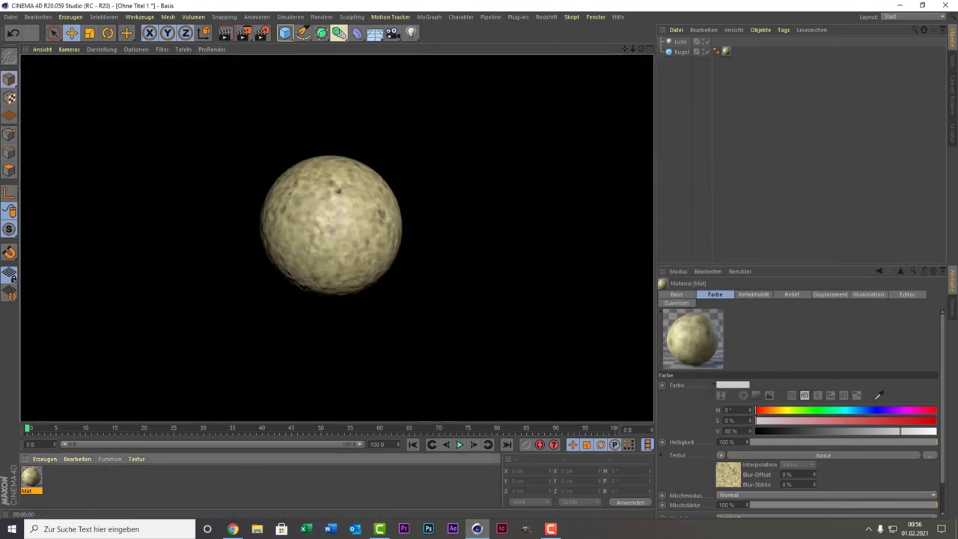
pyautogui.click(390, 323)
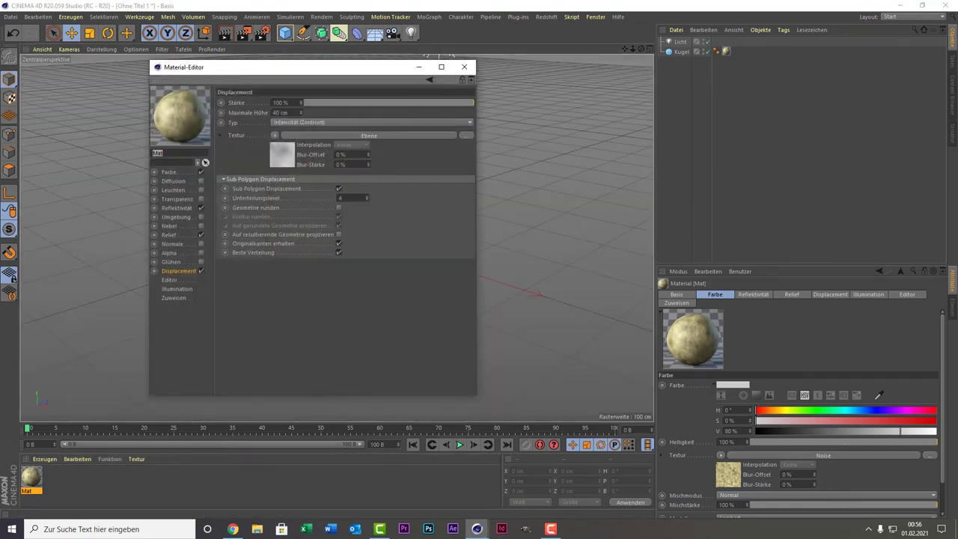
# Close the Material Editor and render the view again to see the displaced rock.
pyautogui.click(680, 52)
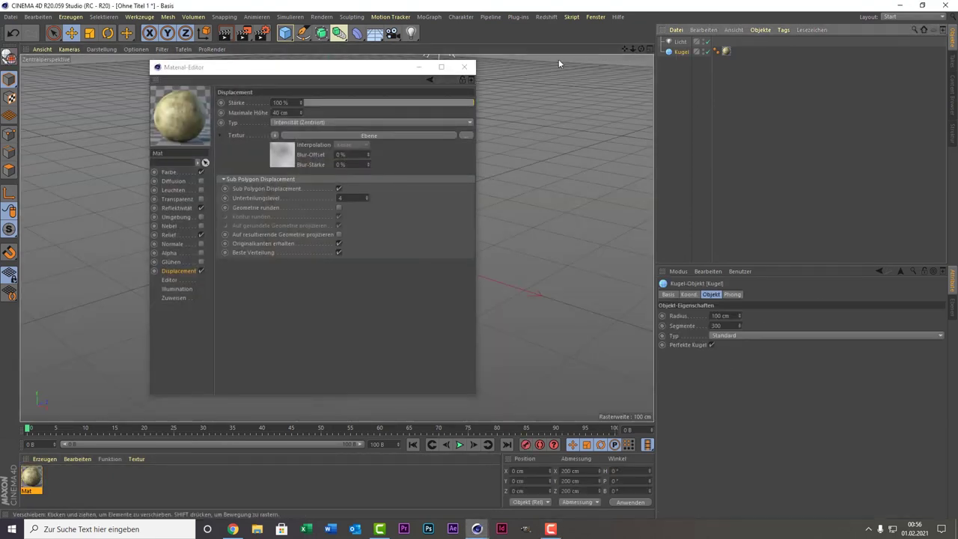
pyautogui.moveTo(394, 69); pyautogui.dragTo(824, 132)
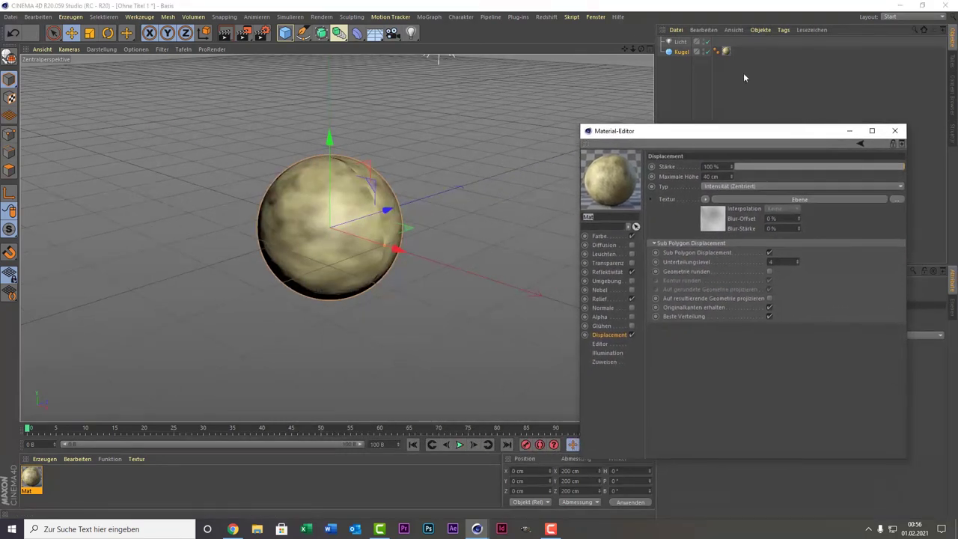
pyautogui.click(676, 54)
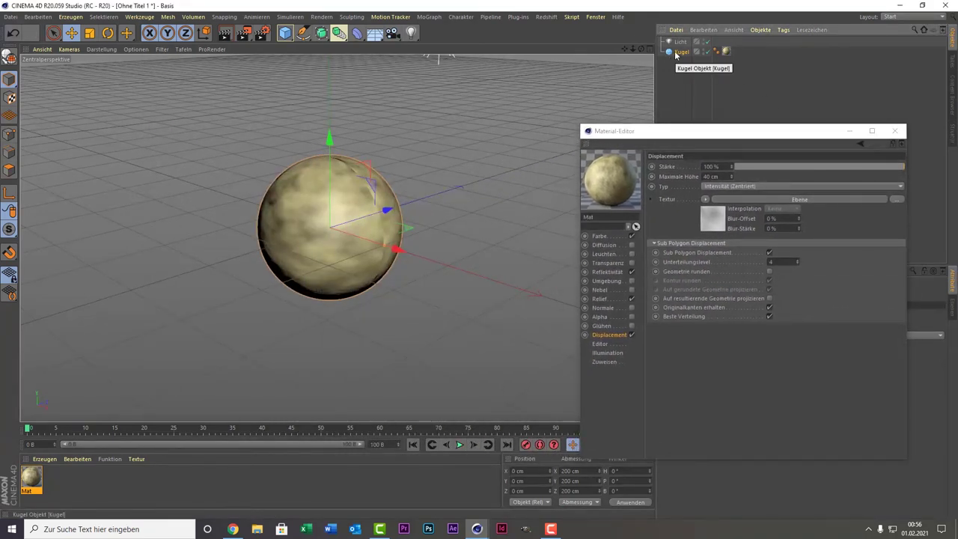
pyautogui.click(667, 57)
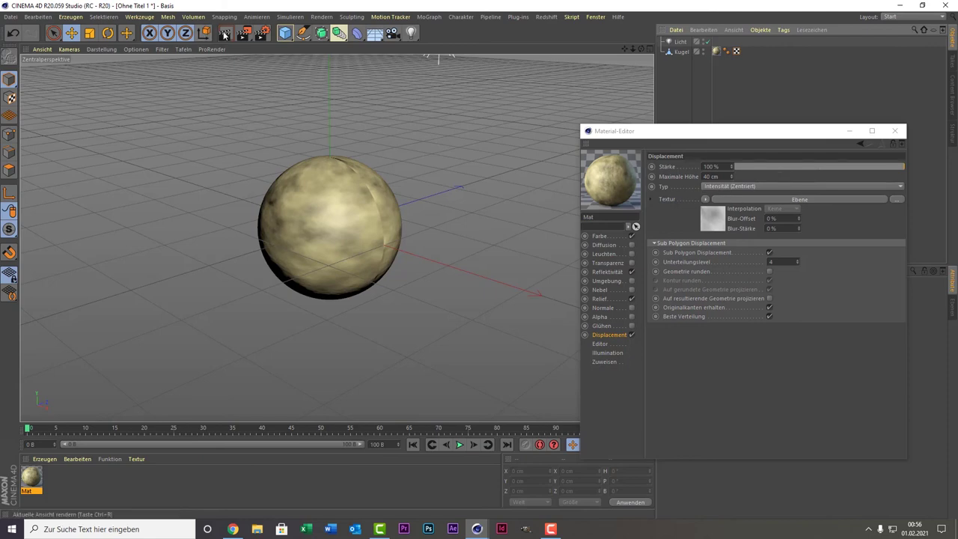
pyautogui.click(894, 131)
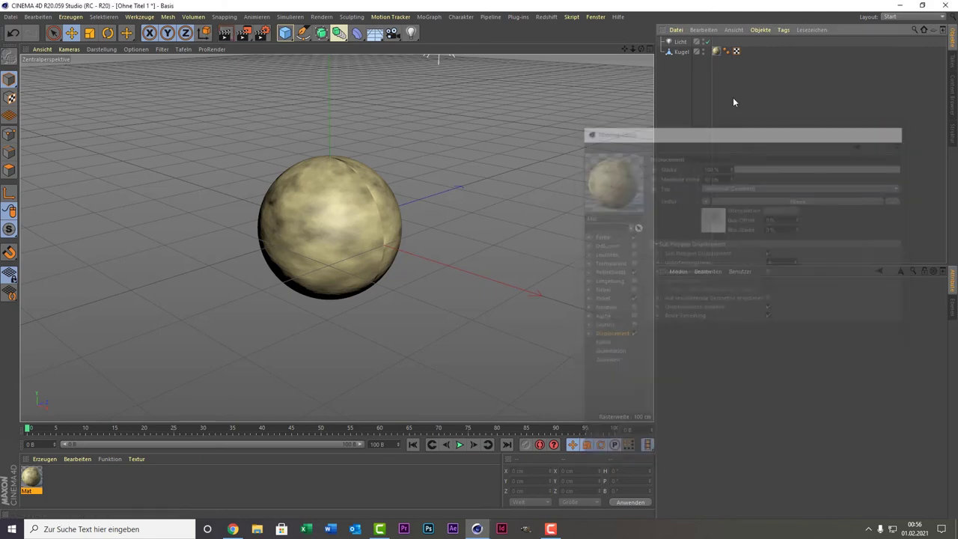
pyautogui.click(224, 32)
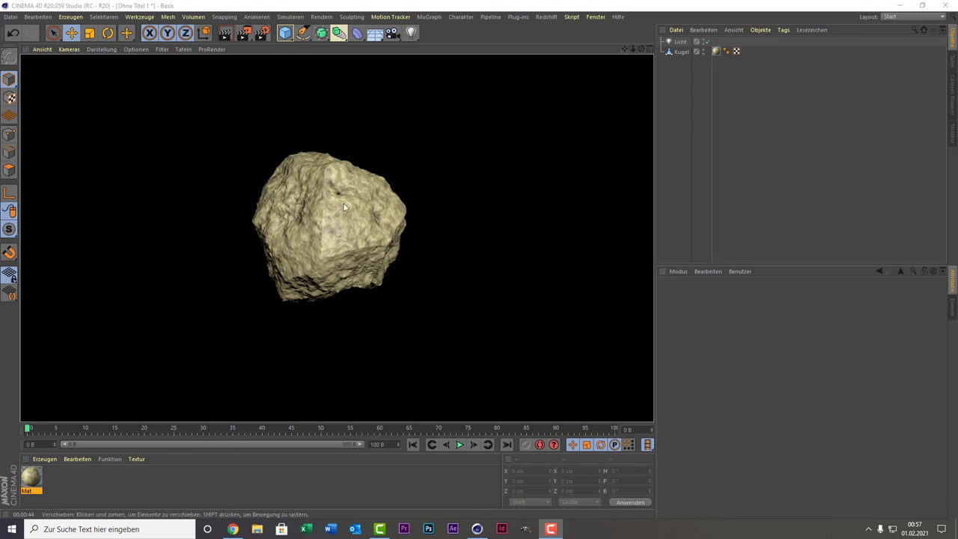
# Clear the render, start an Interaktiver Renderbereich over the sphere, then switch it off.
pyautogui.click(499, 225)
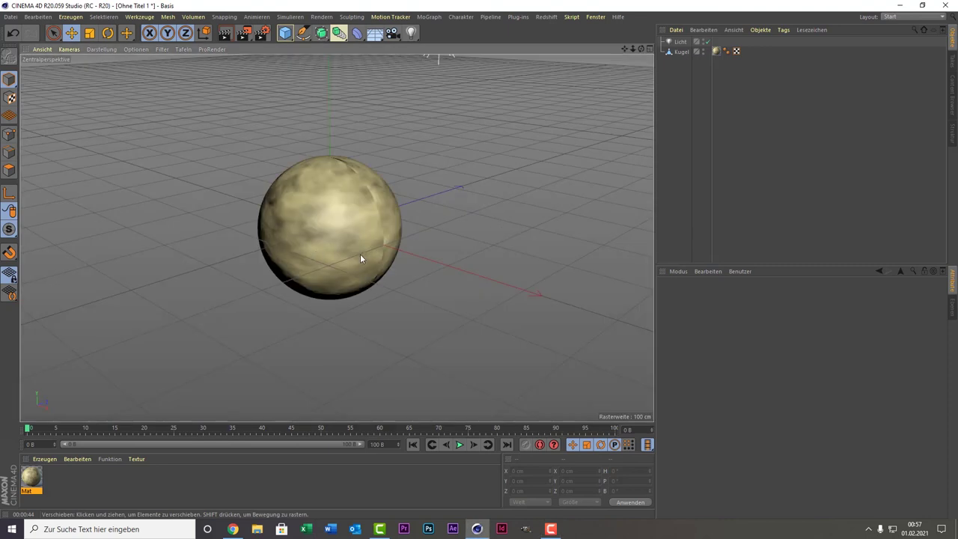
pyautogui.click(244, 33)
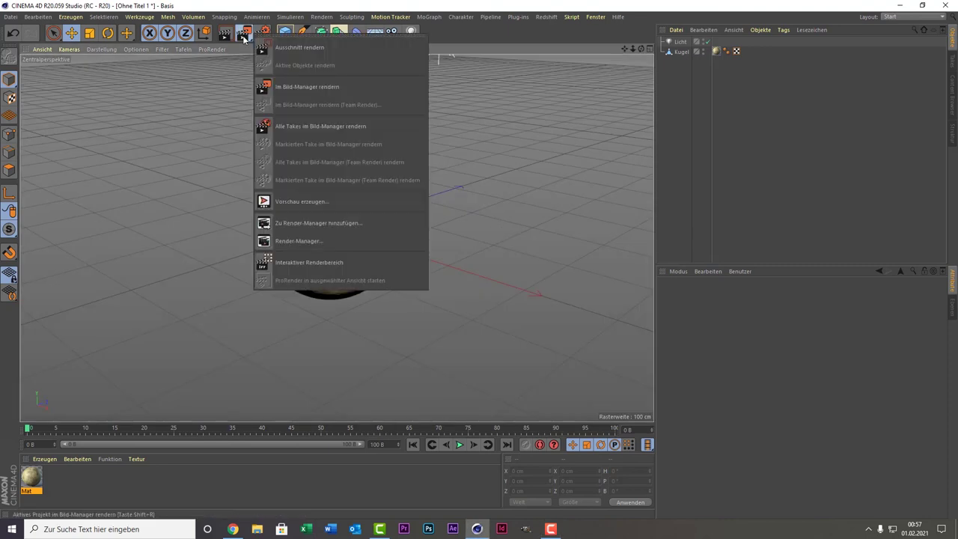
pyautogui.click(336, 261)
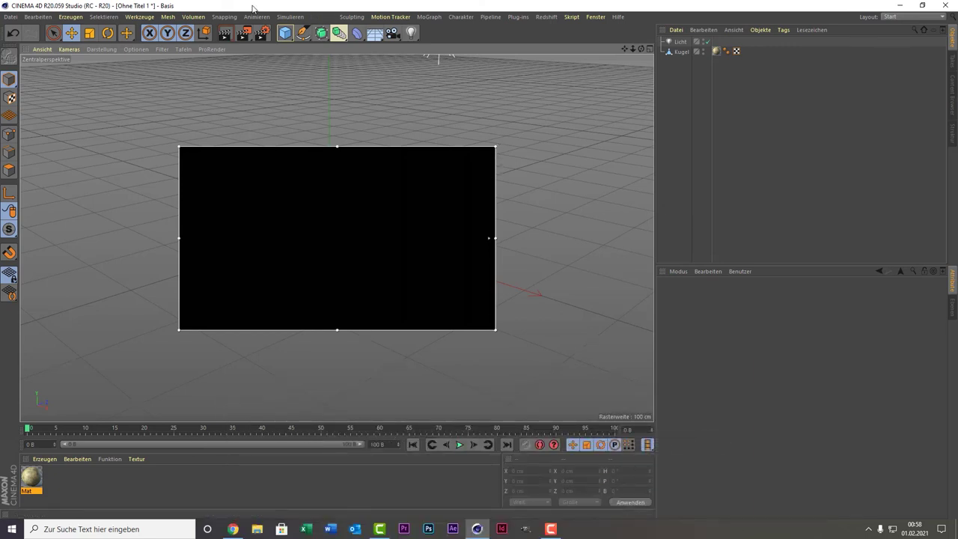
pyautogui.click(262, 33)
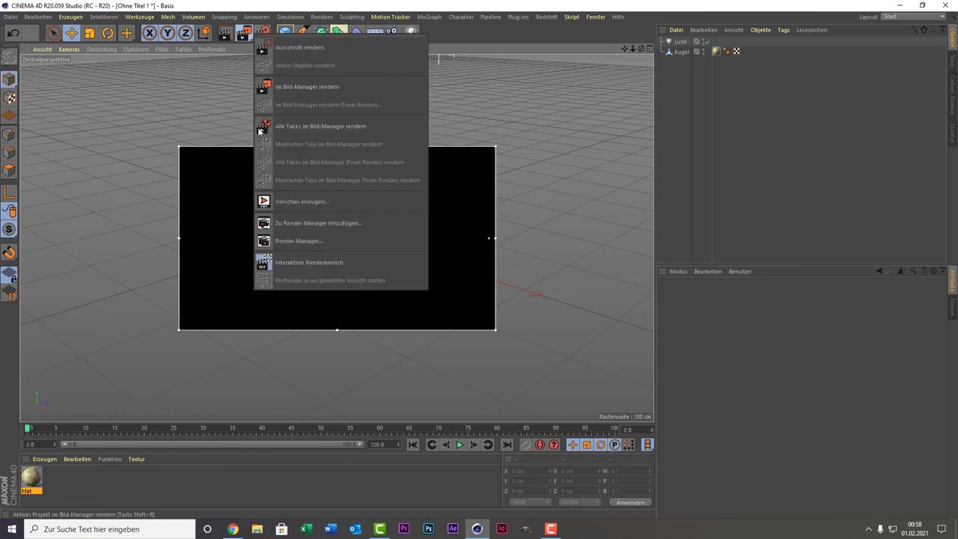
pyautogui.click(298, 262)
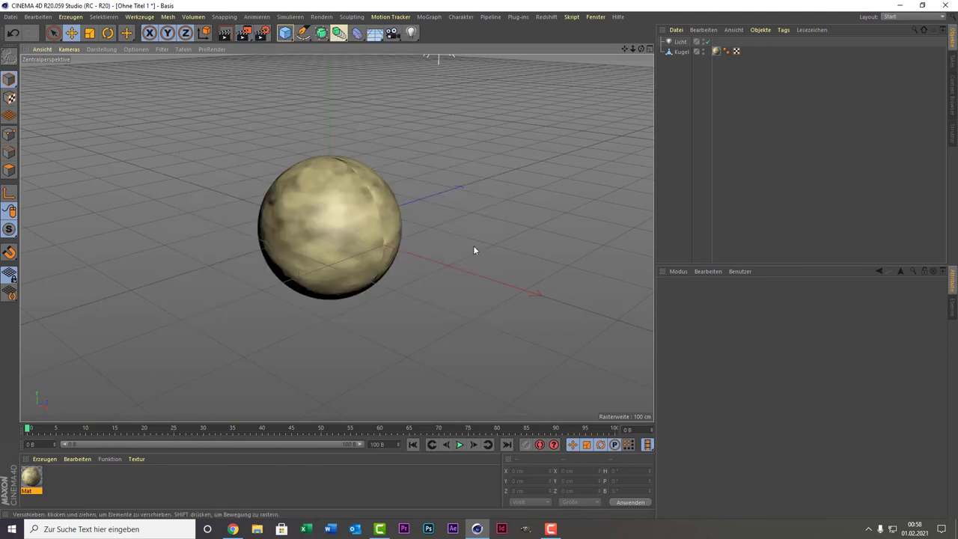